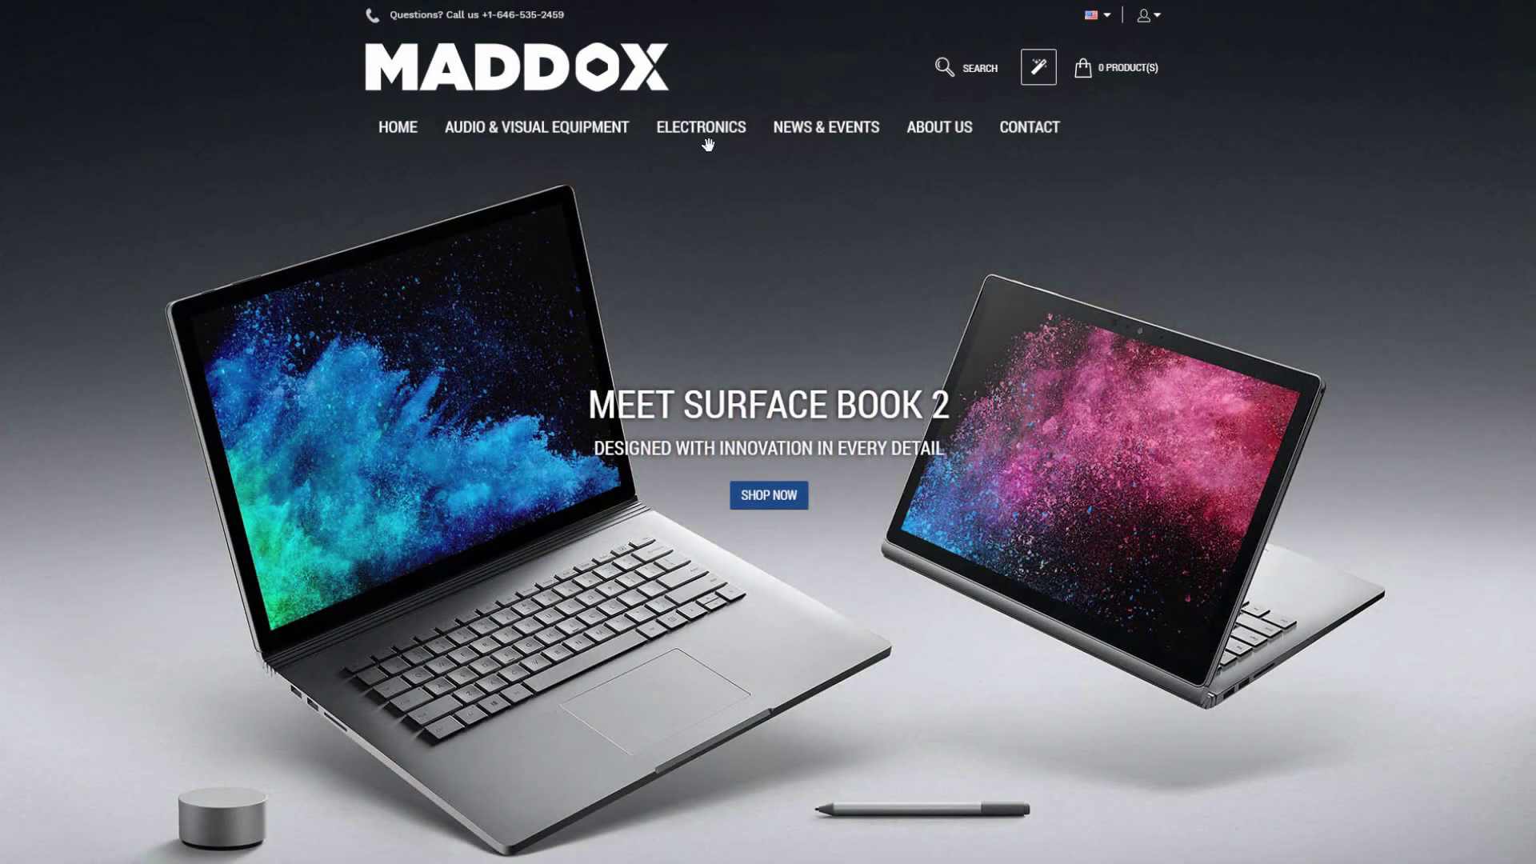
Step: Bring up the ELECTRONICS mega-menu with Computers, Notebooks and PCs on the MADDOX home page
mouse_move(704, 140)
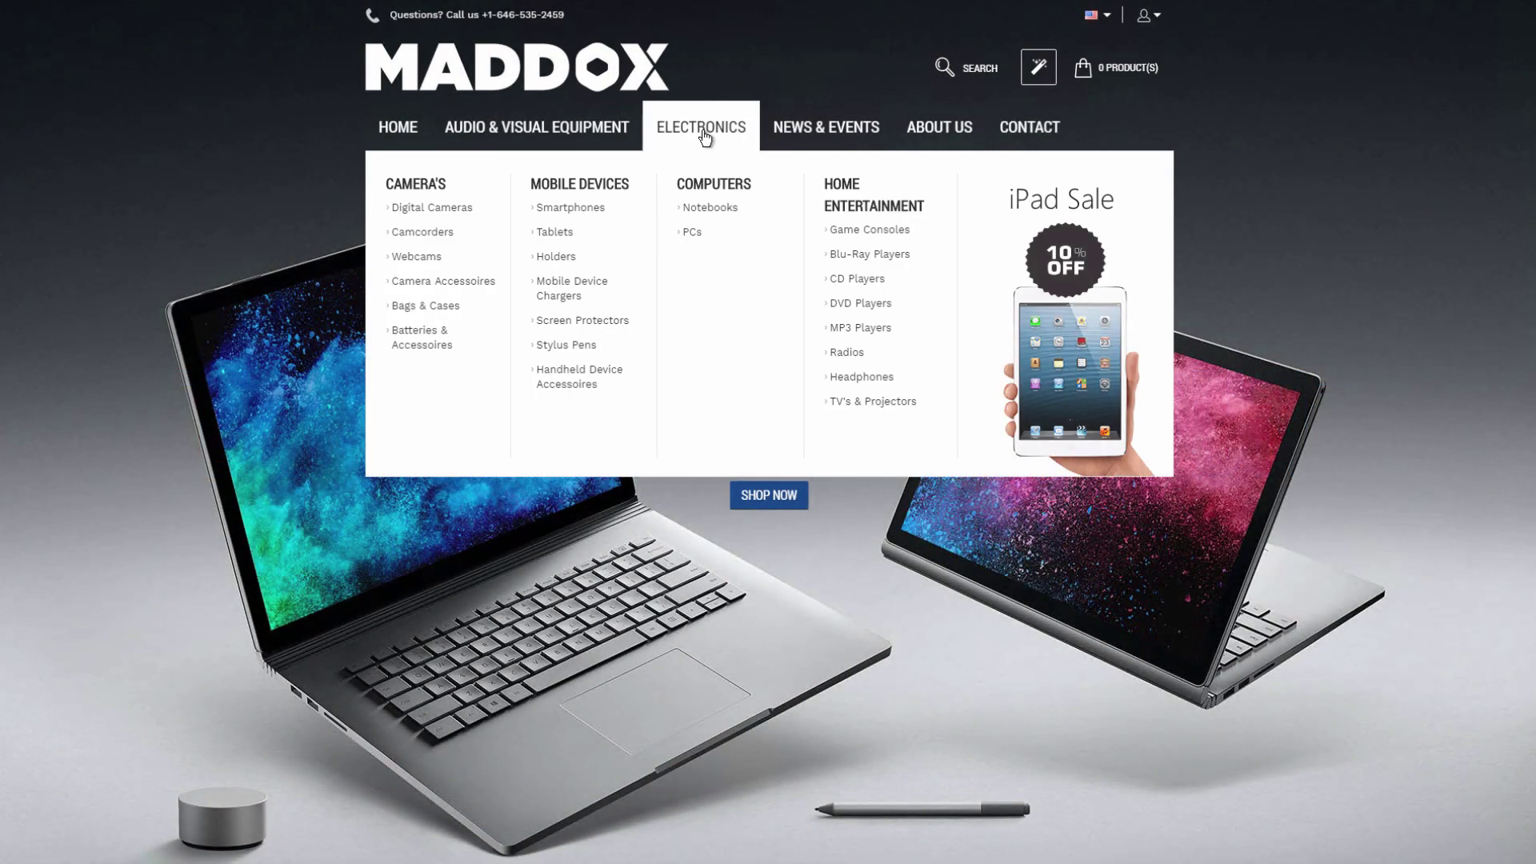
Step: Browse the 64 Notebooks and open the Acer Aspire 5 A515-51G-58NR product page
left_click(707, 209)
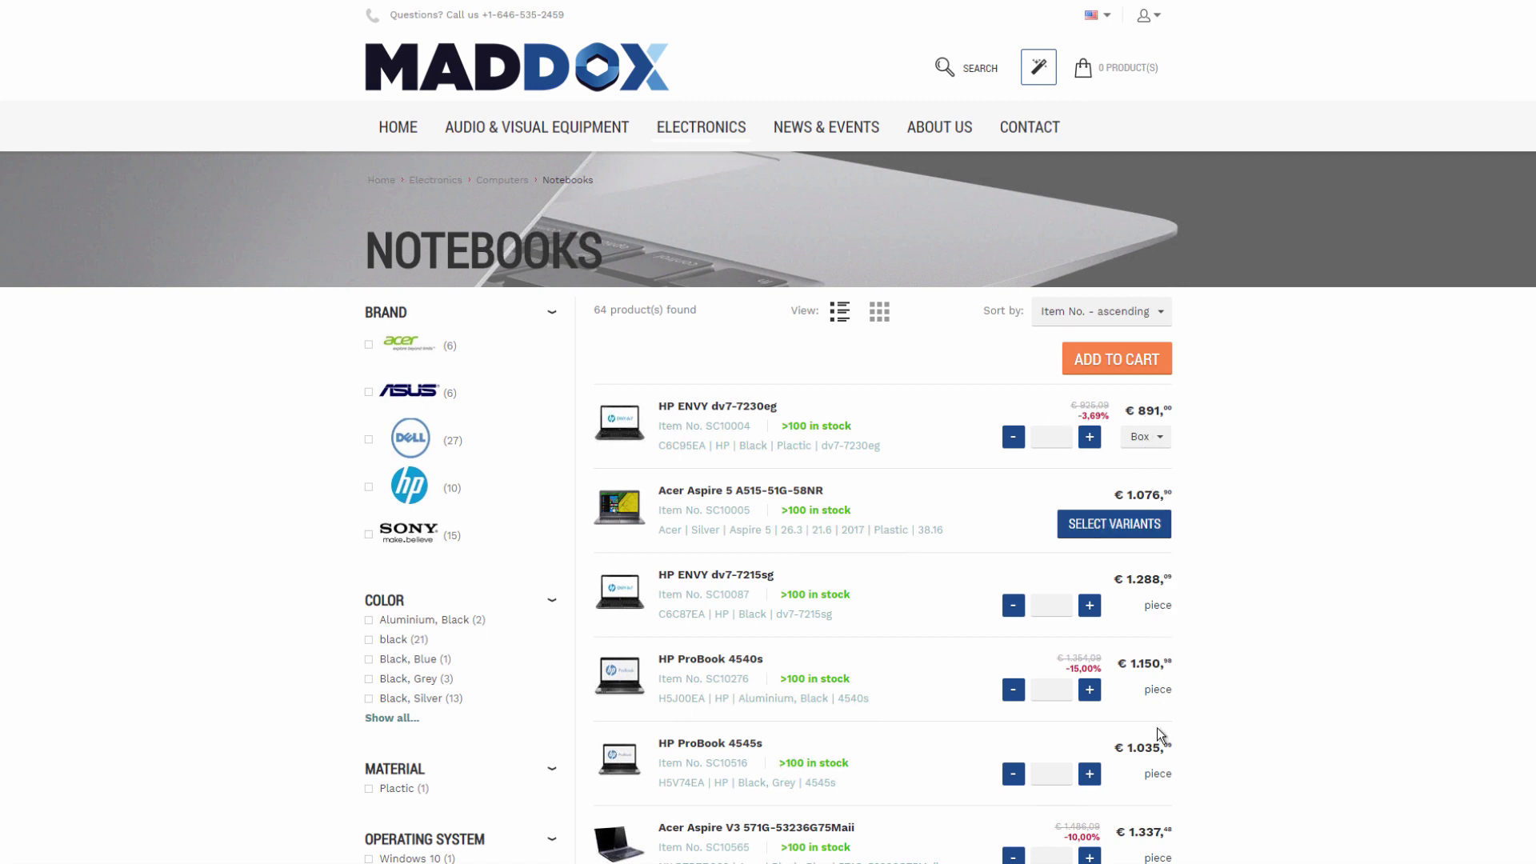
scroll(1157, 736, "down", 2)
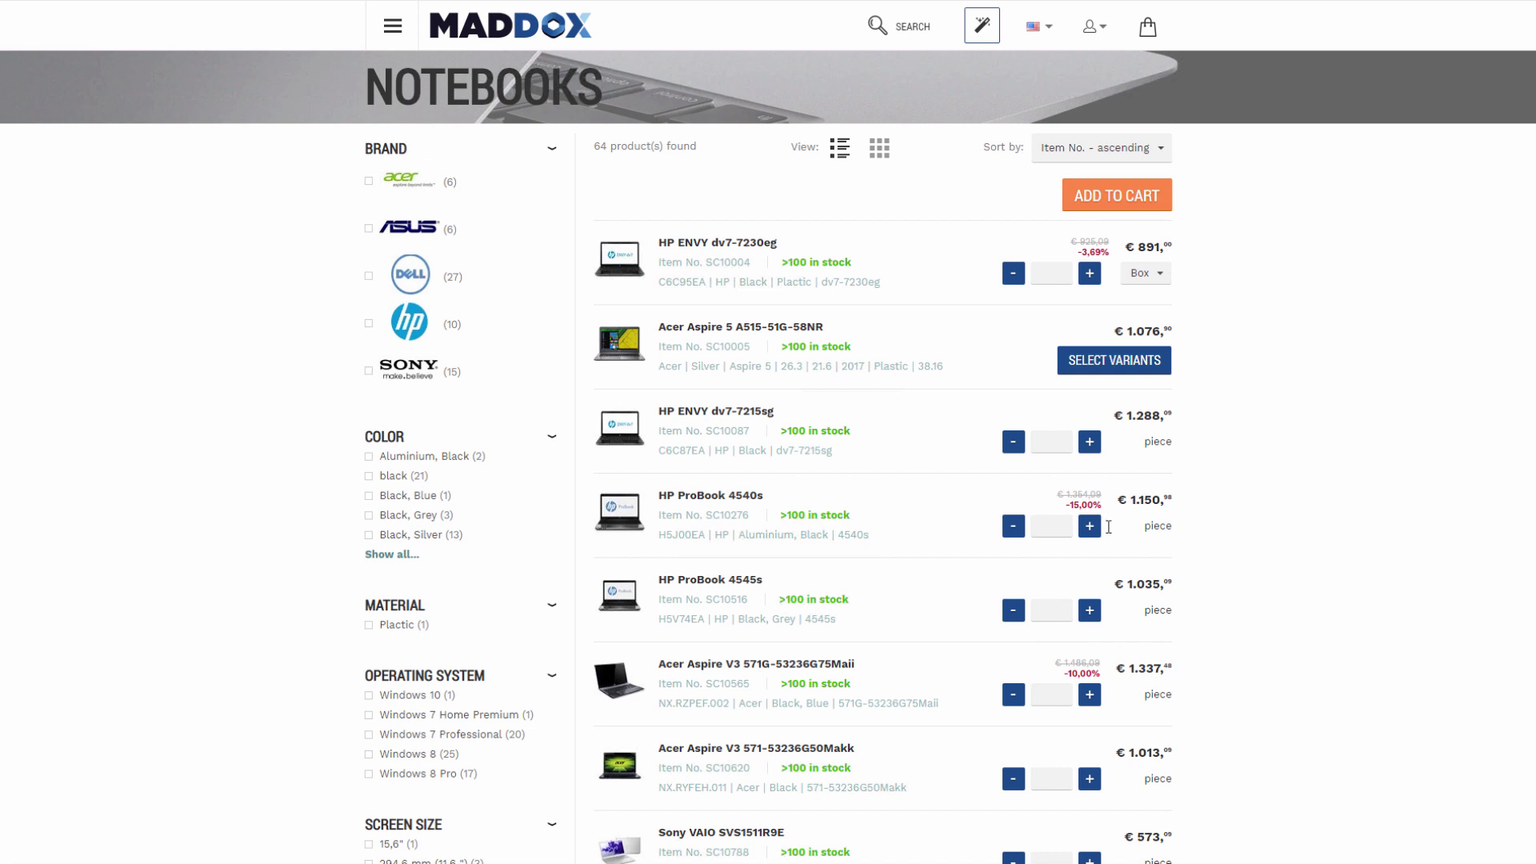
scroll(1122, 555, "down", 2)
scroll(1121, 555, "up", 4)
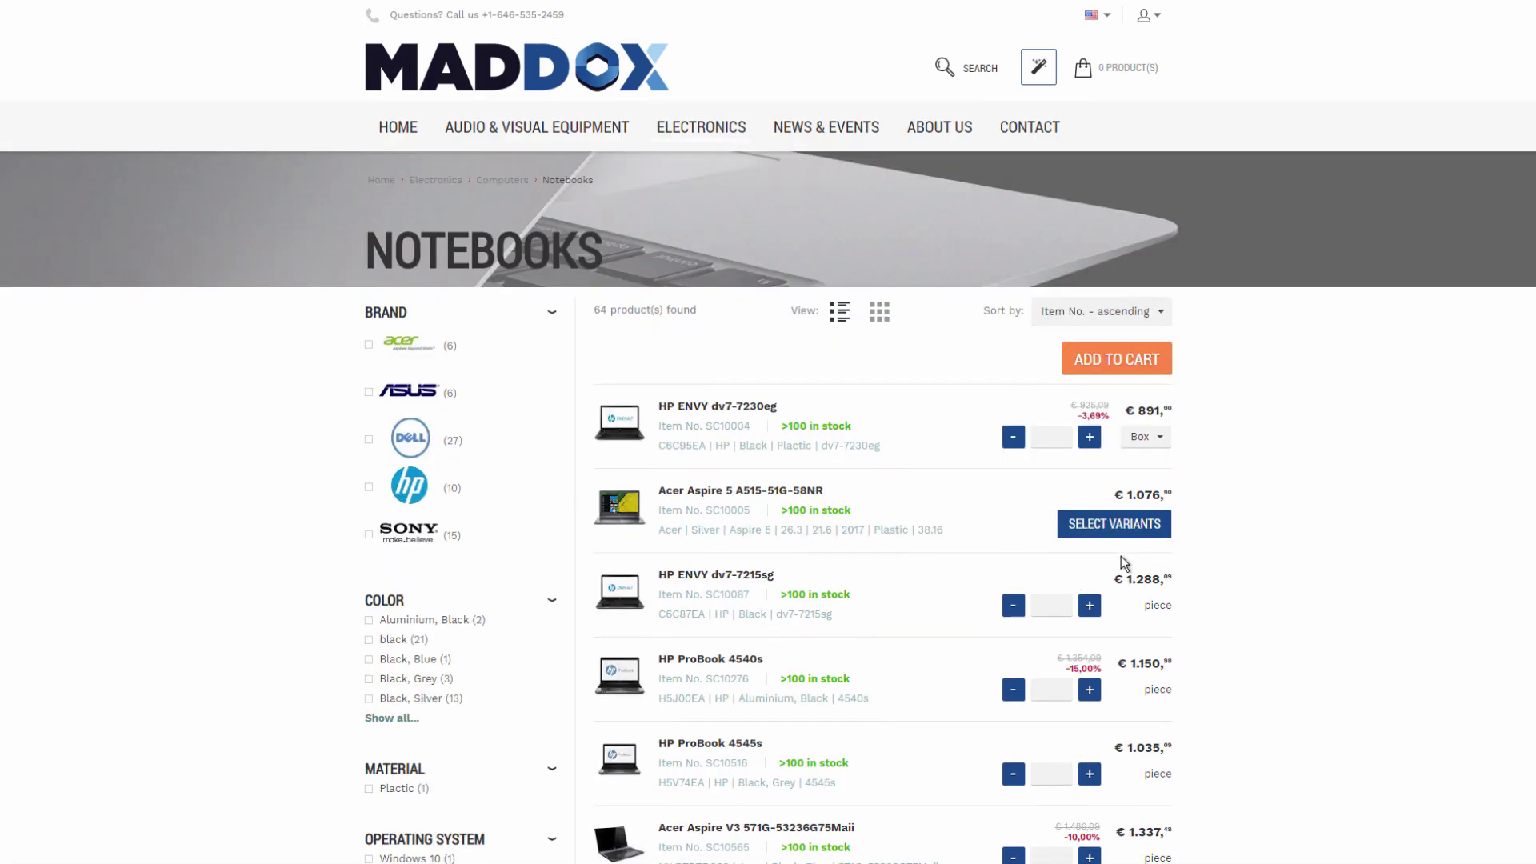
left_click(752, 501)
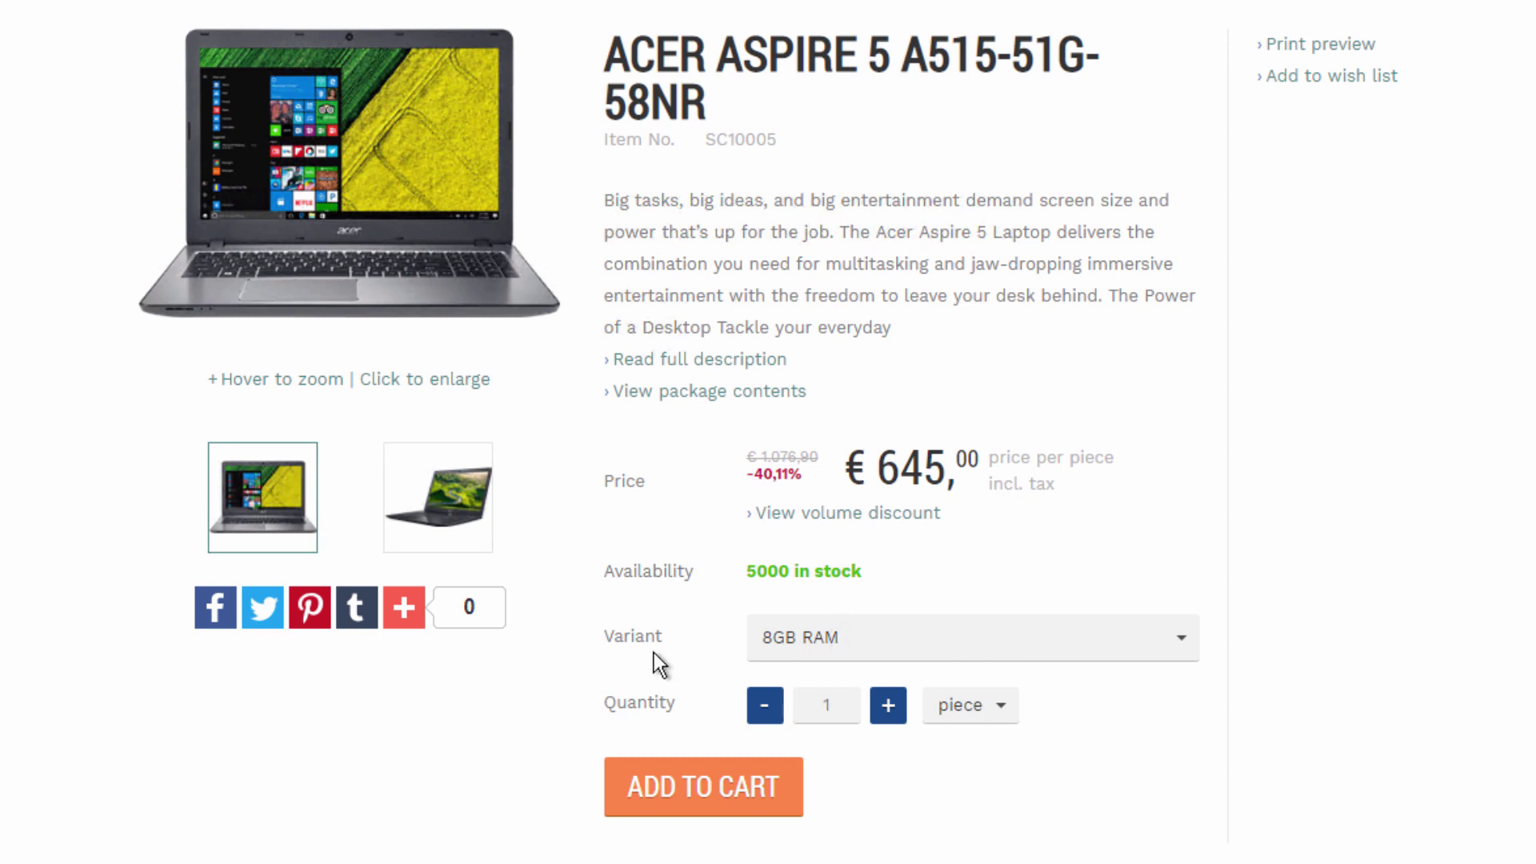
Step: Compare the Acer Aspire 5's prices for the 16GB and 32GB RAM variants
left_click(943, 651)
left_click(829, 716)
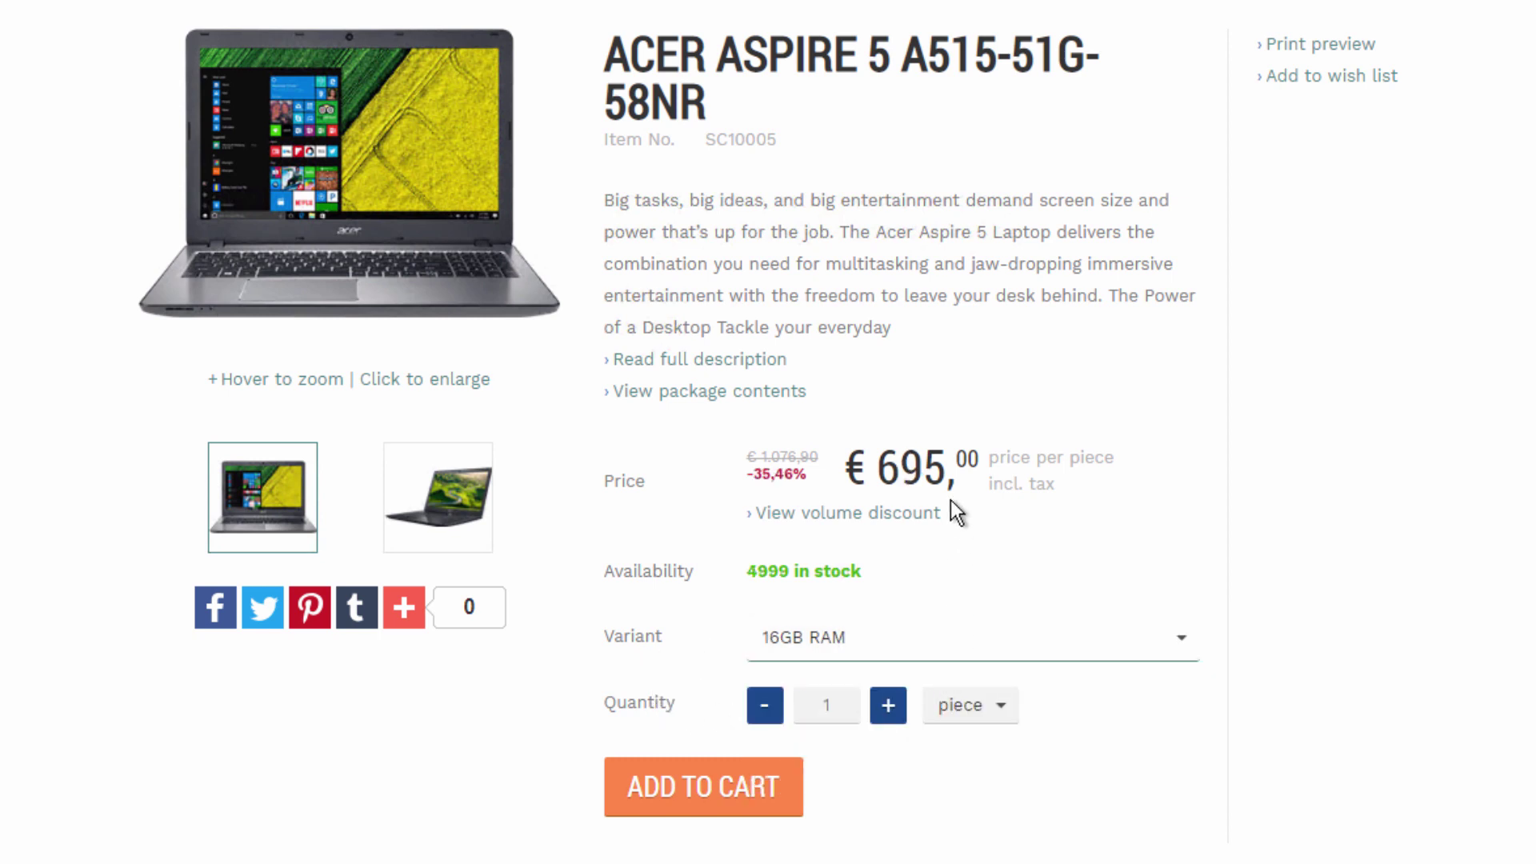
left_click(922, 649)
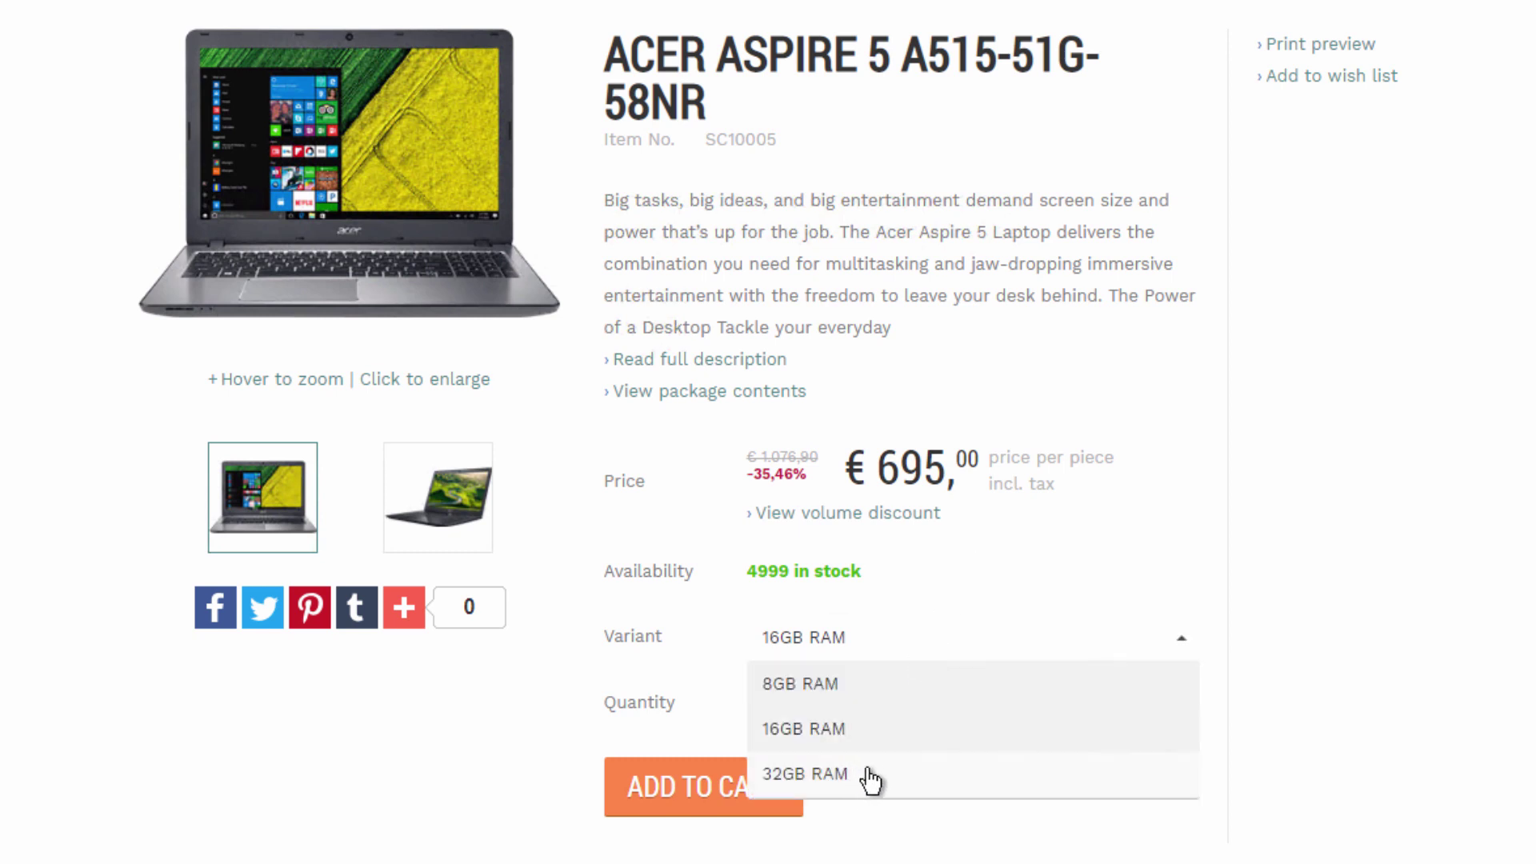
left_click(871, 778)
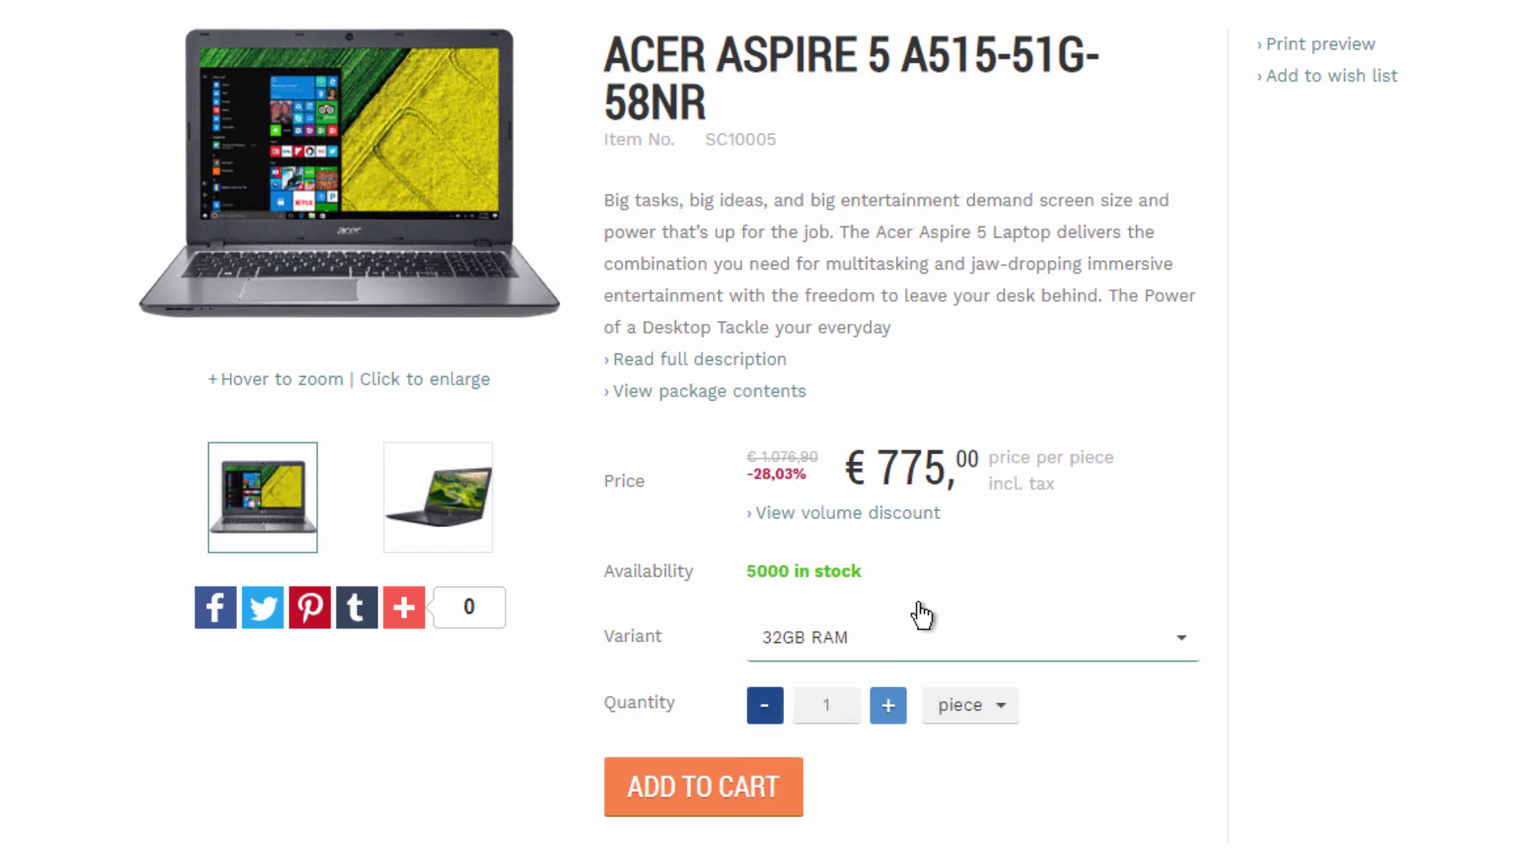
Step: Price the 8GB RAM variant per Box, showing € 1.270,50
left_click(969, 718)
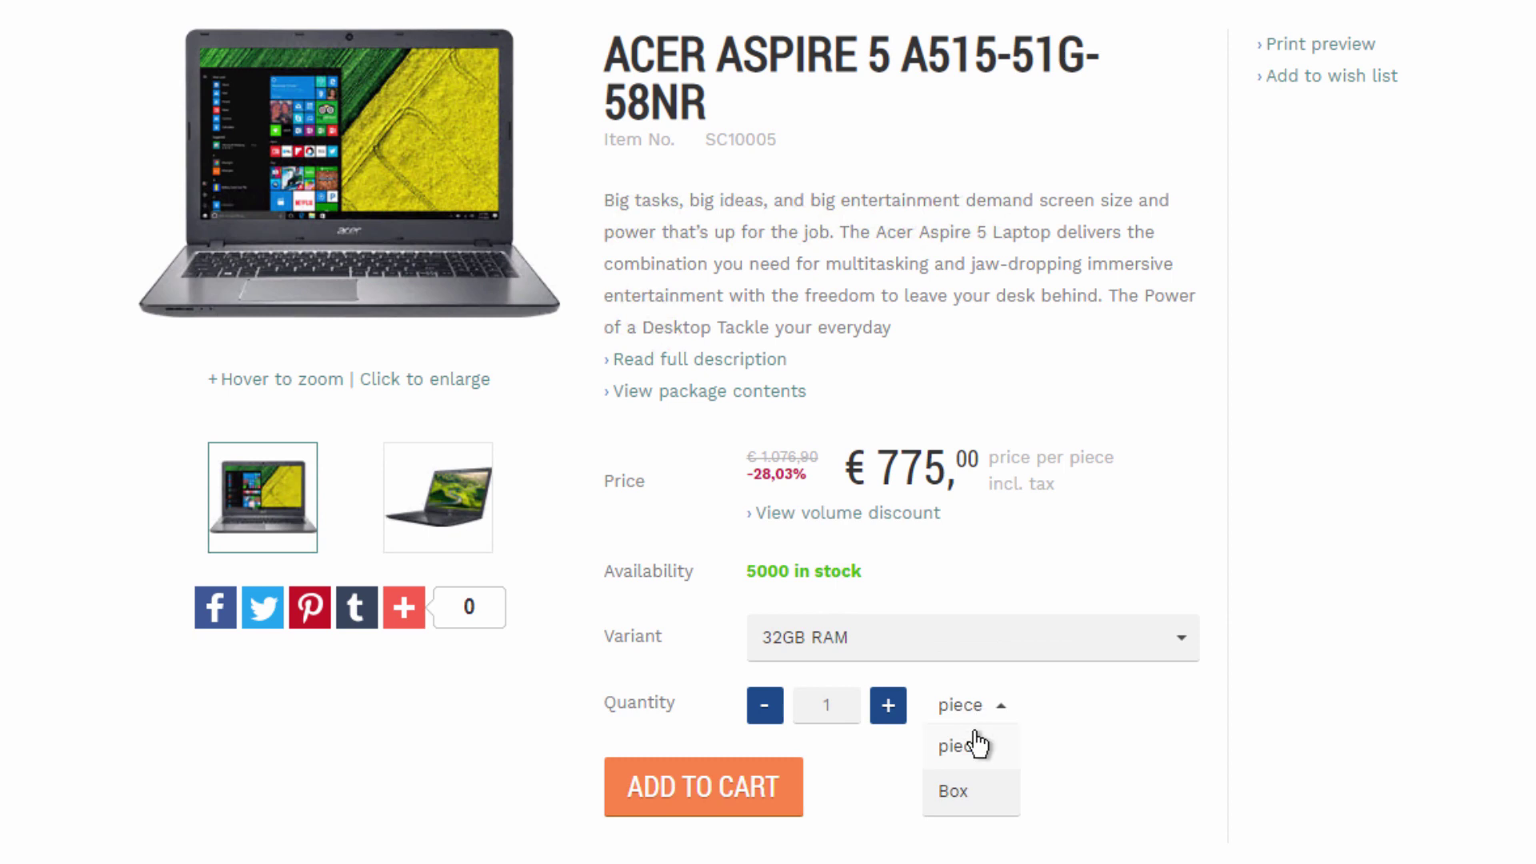
left_click(968, 799)
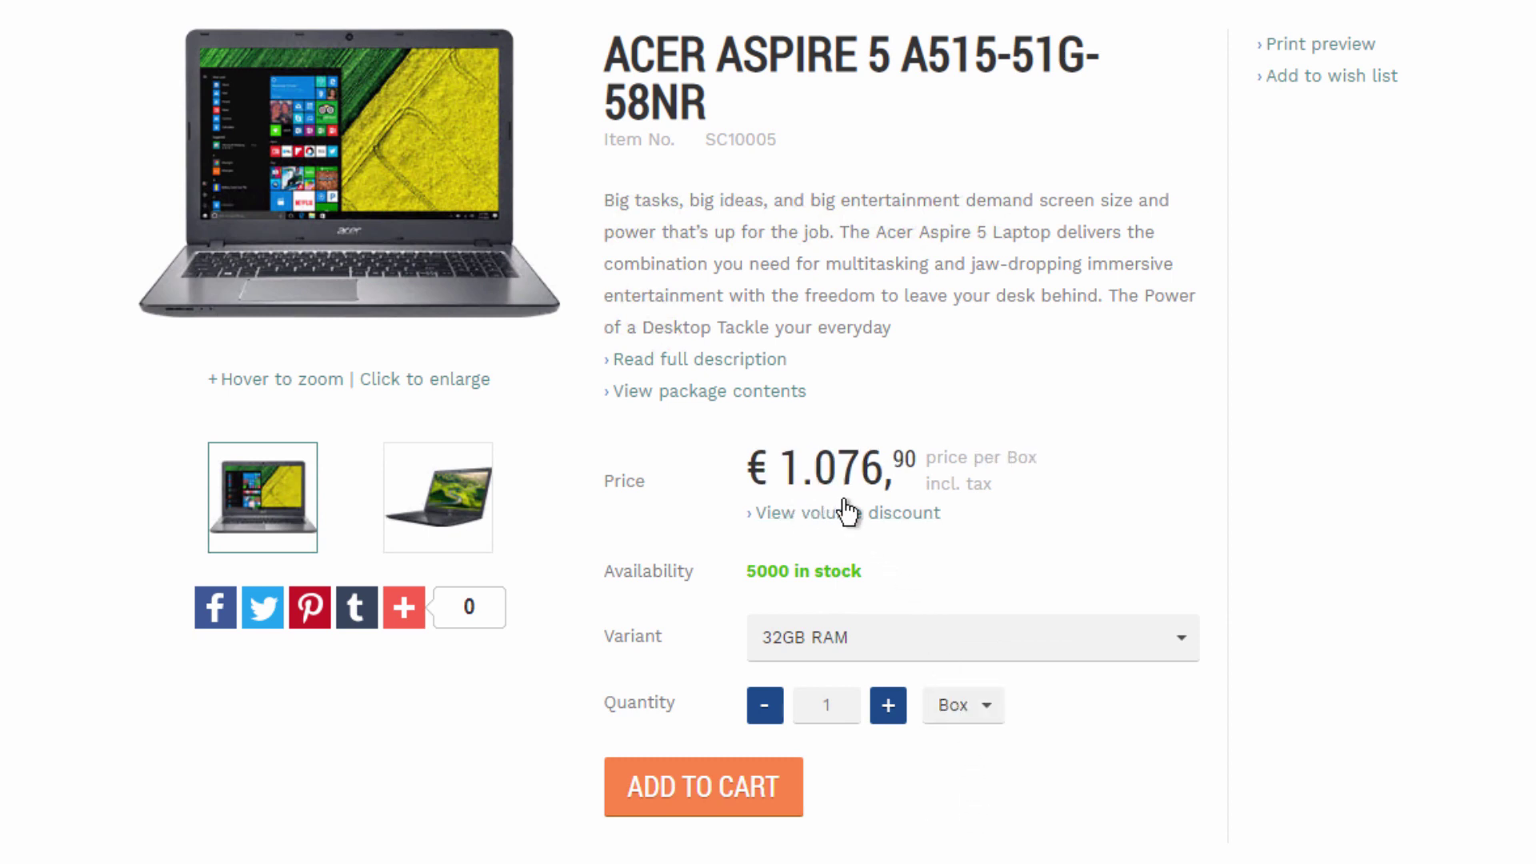
left_click(891, 637)
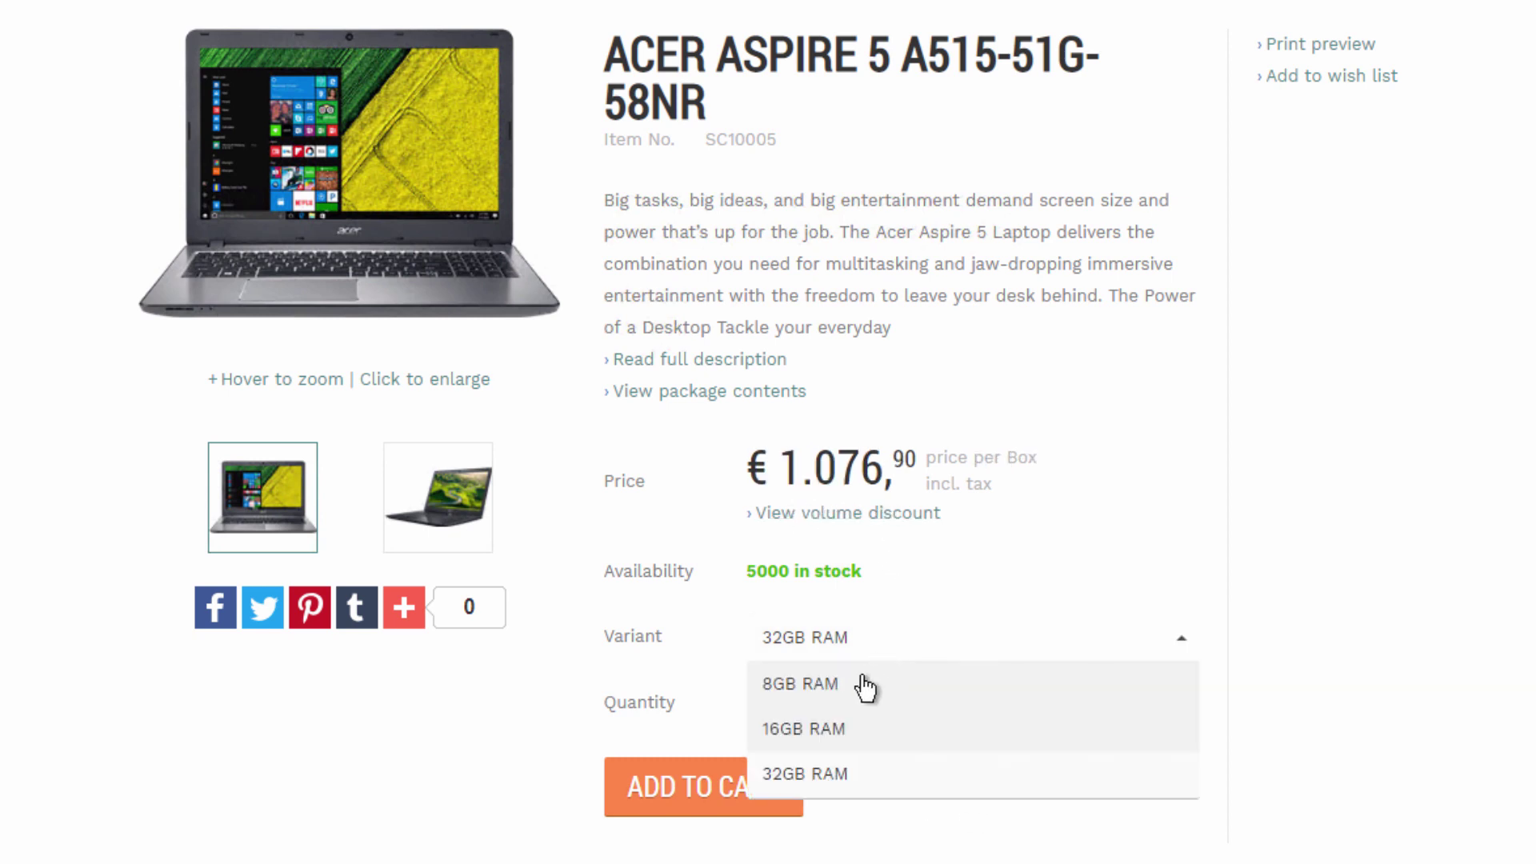
left_click(873, 690)
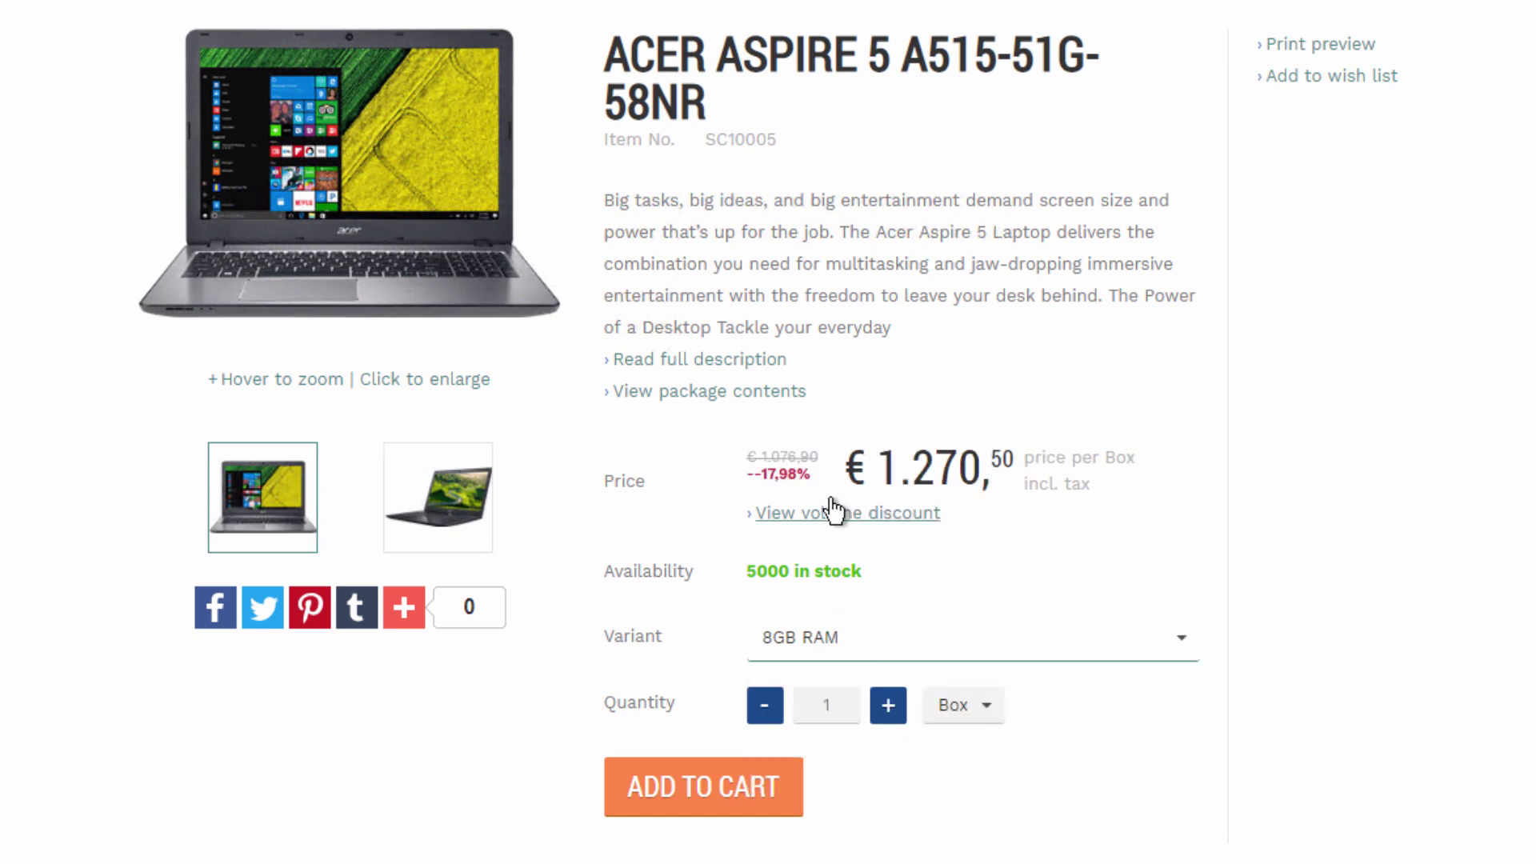
Step: Review volume tiers, return to per-piece pricing at € 645,00, and recheck tiers down to € 548,25
left_click(792, 516)
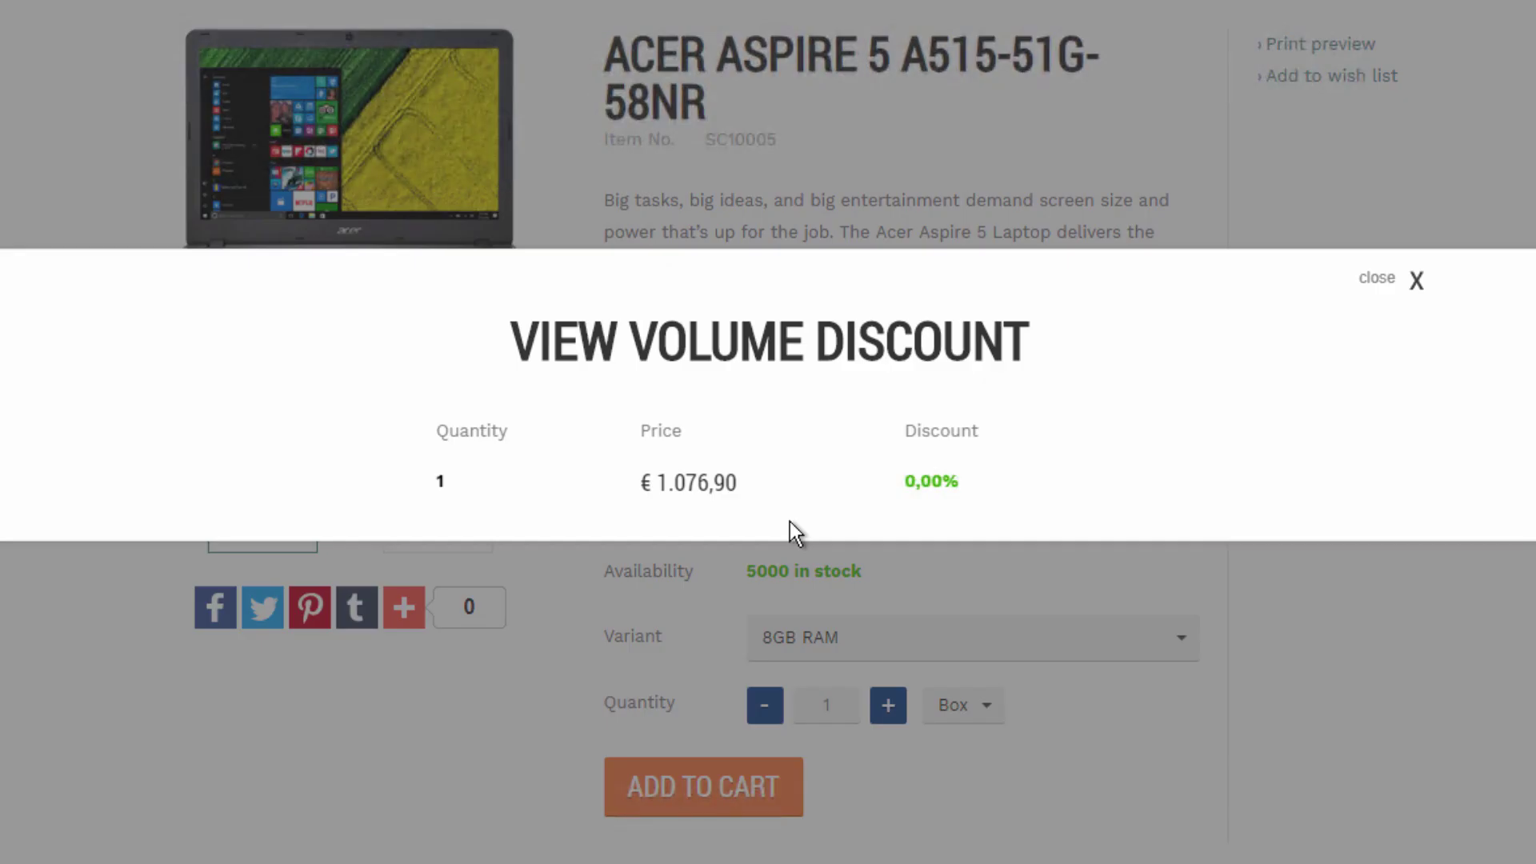
left_click(1379, 280)
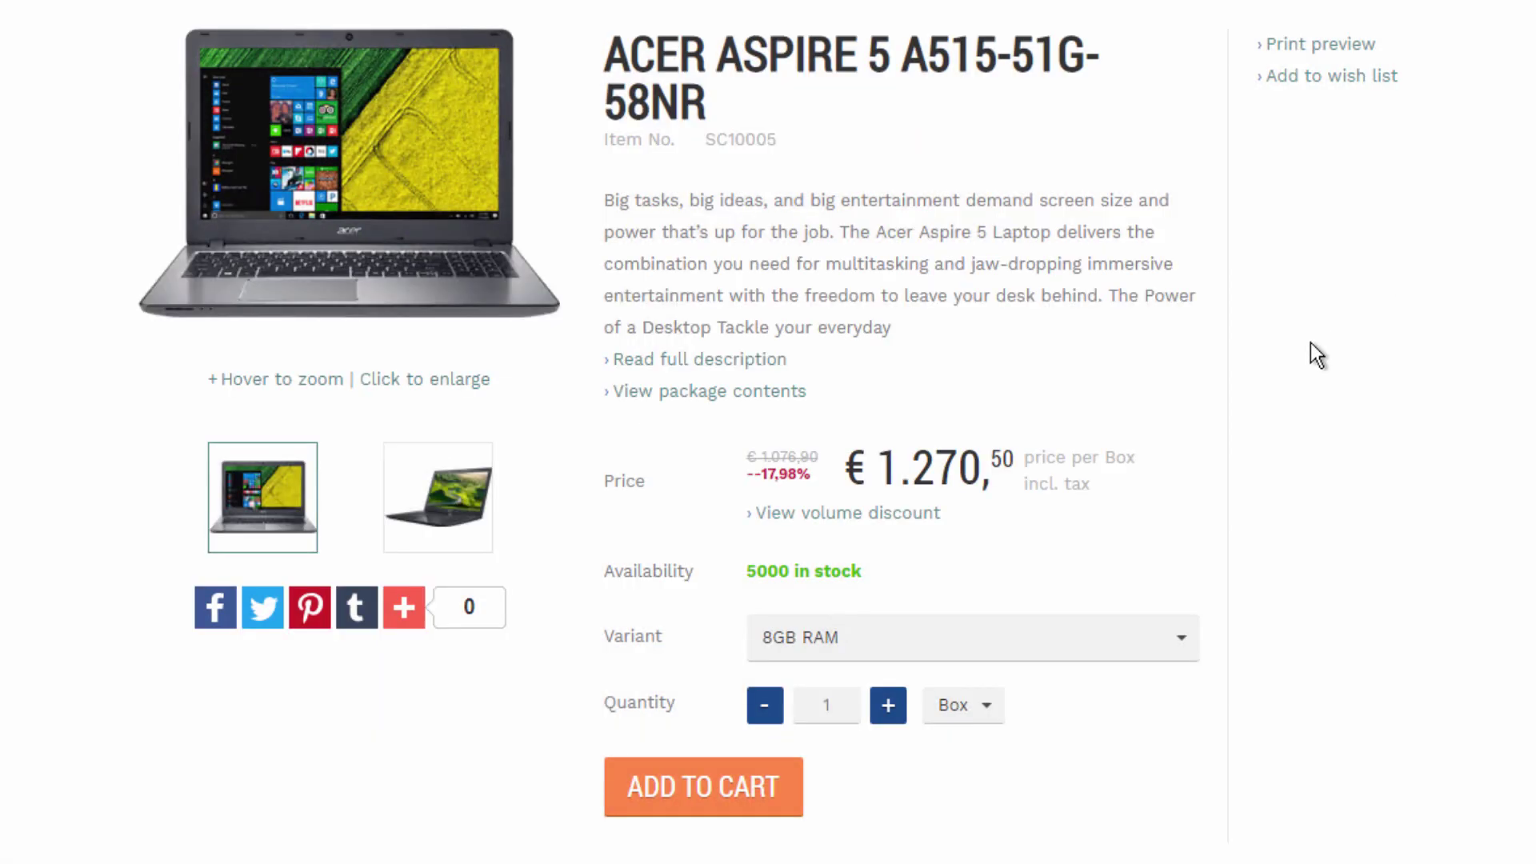
left_click(964, 712)
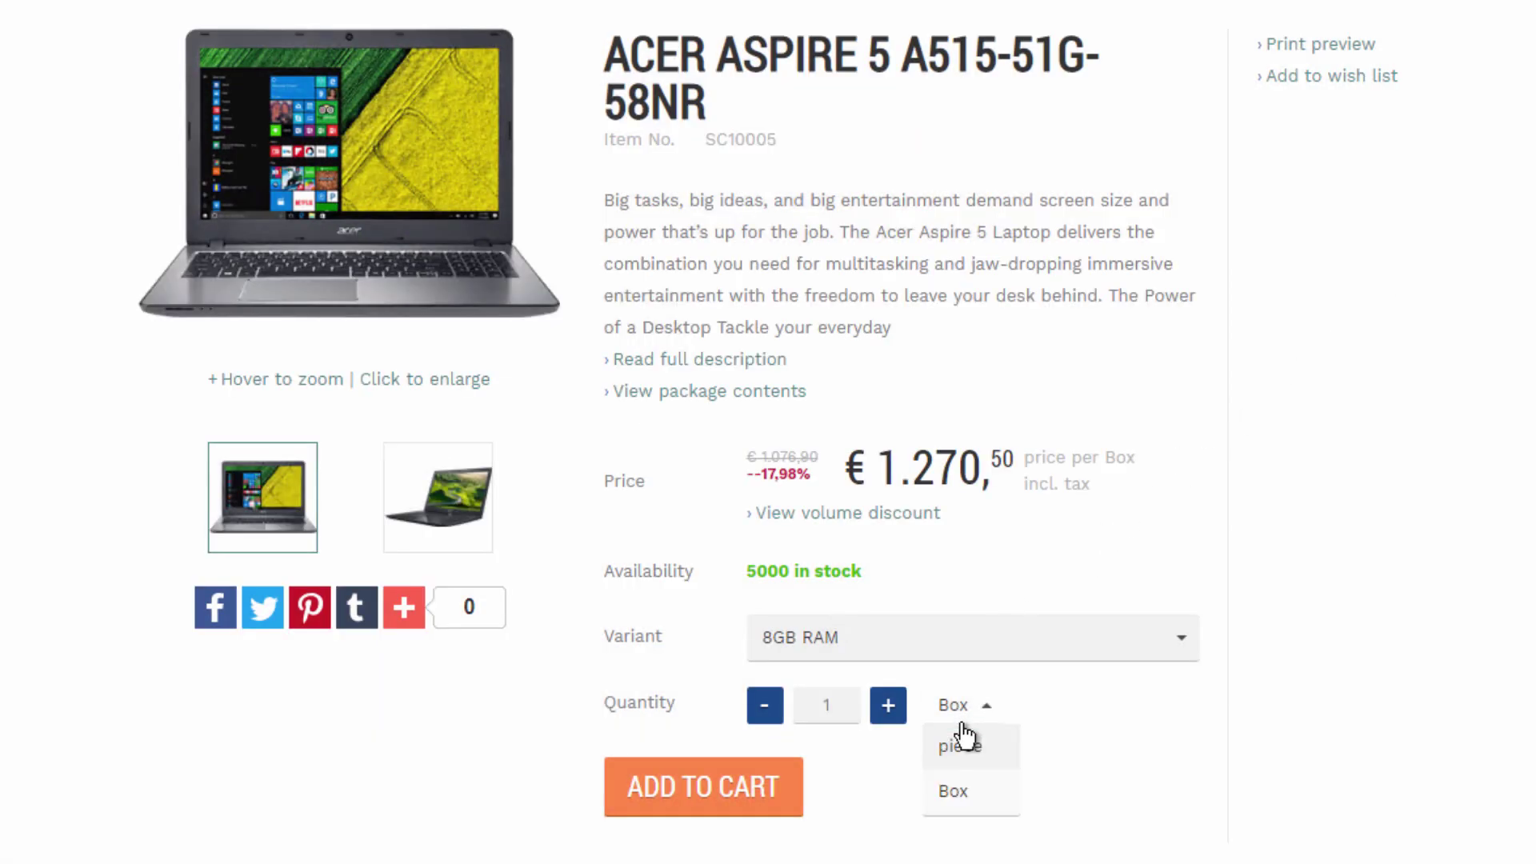
left_click(972, 764)
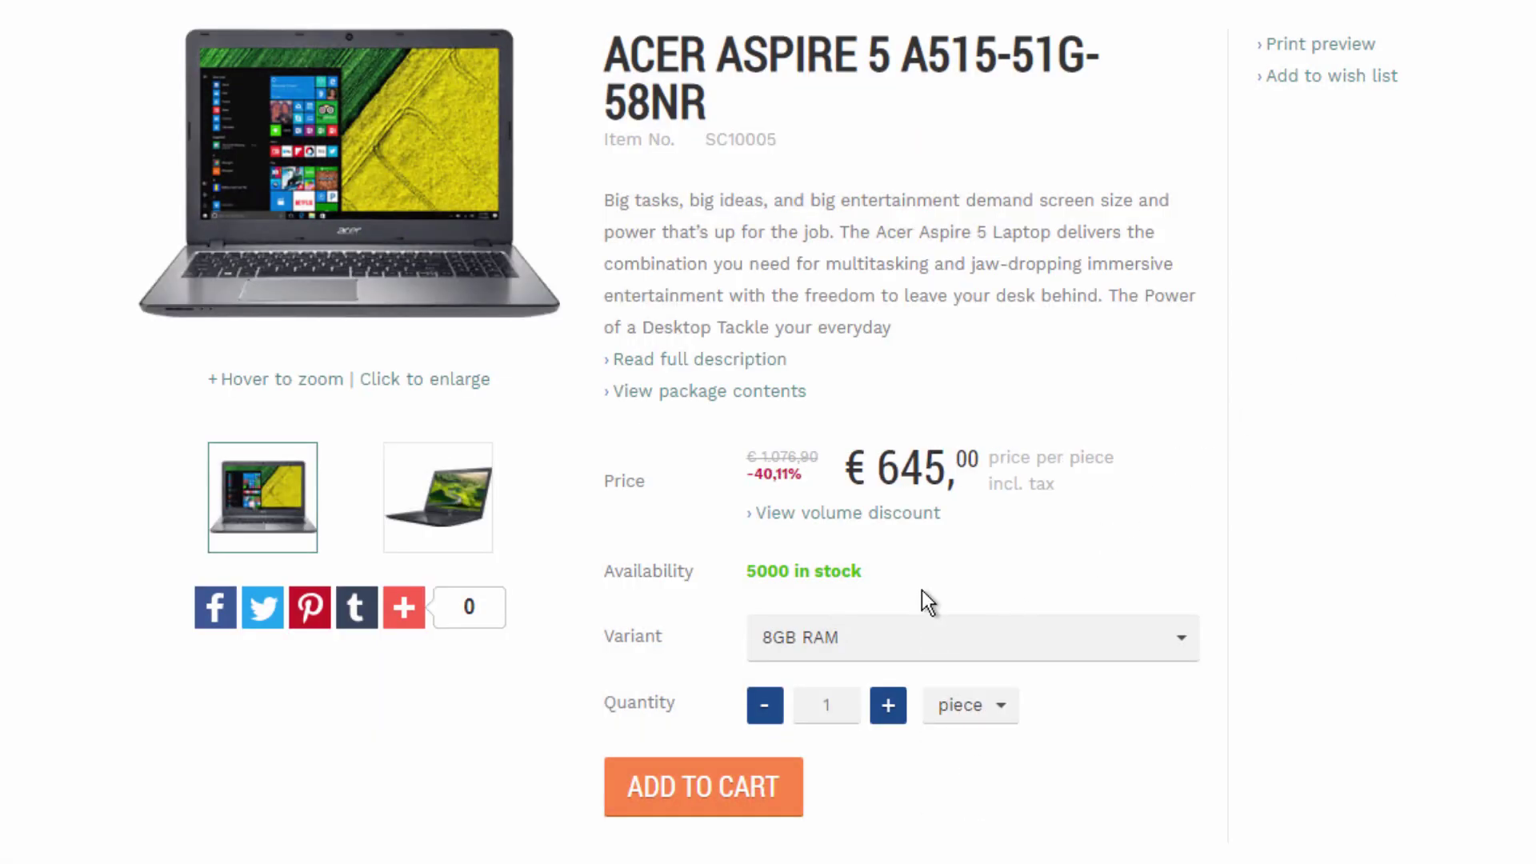
left_click(907, 518)
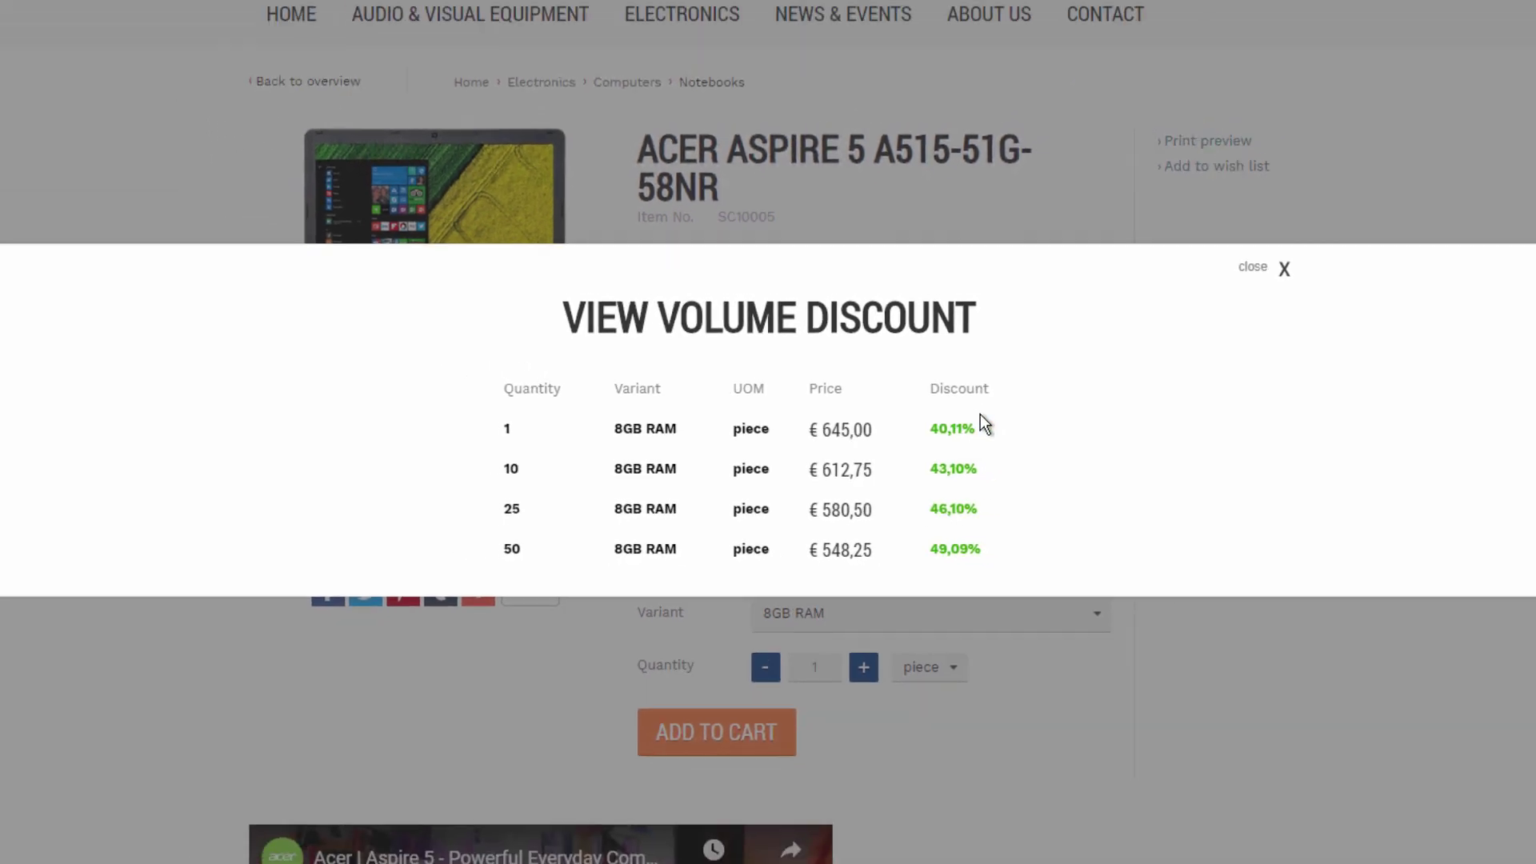
left_click(1284, 268)
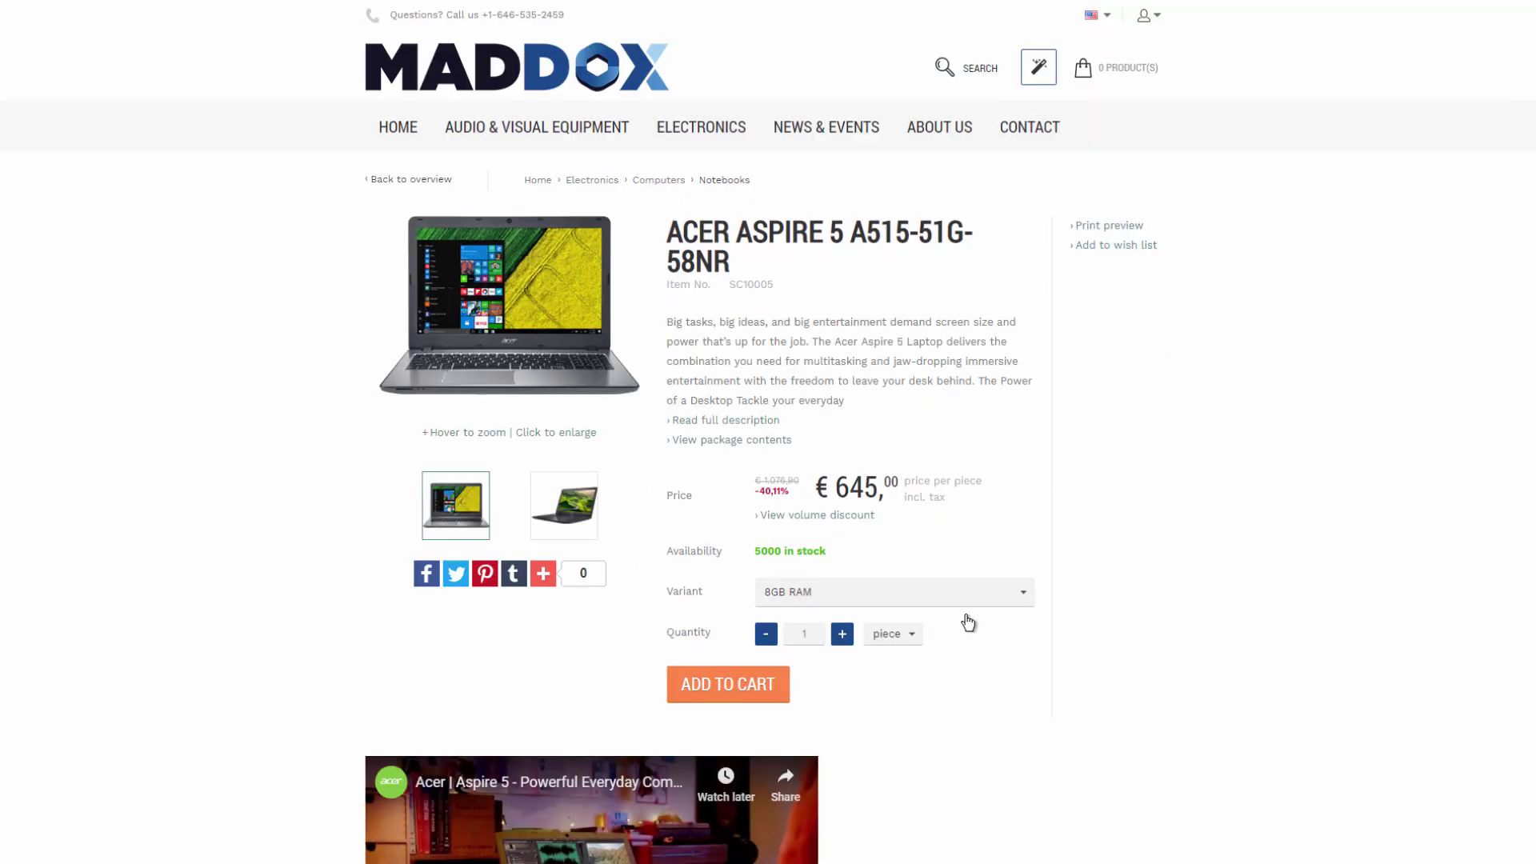
Step: Add one 8GB RAM Acer Aspire 5 at € 645,00 to the cart and review its totals
left_click(783, 690)
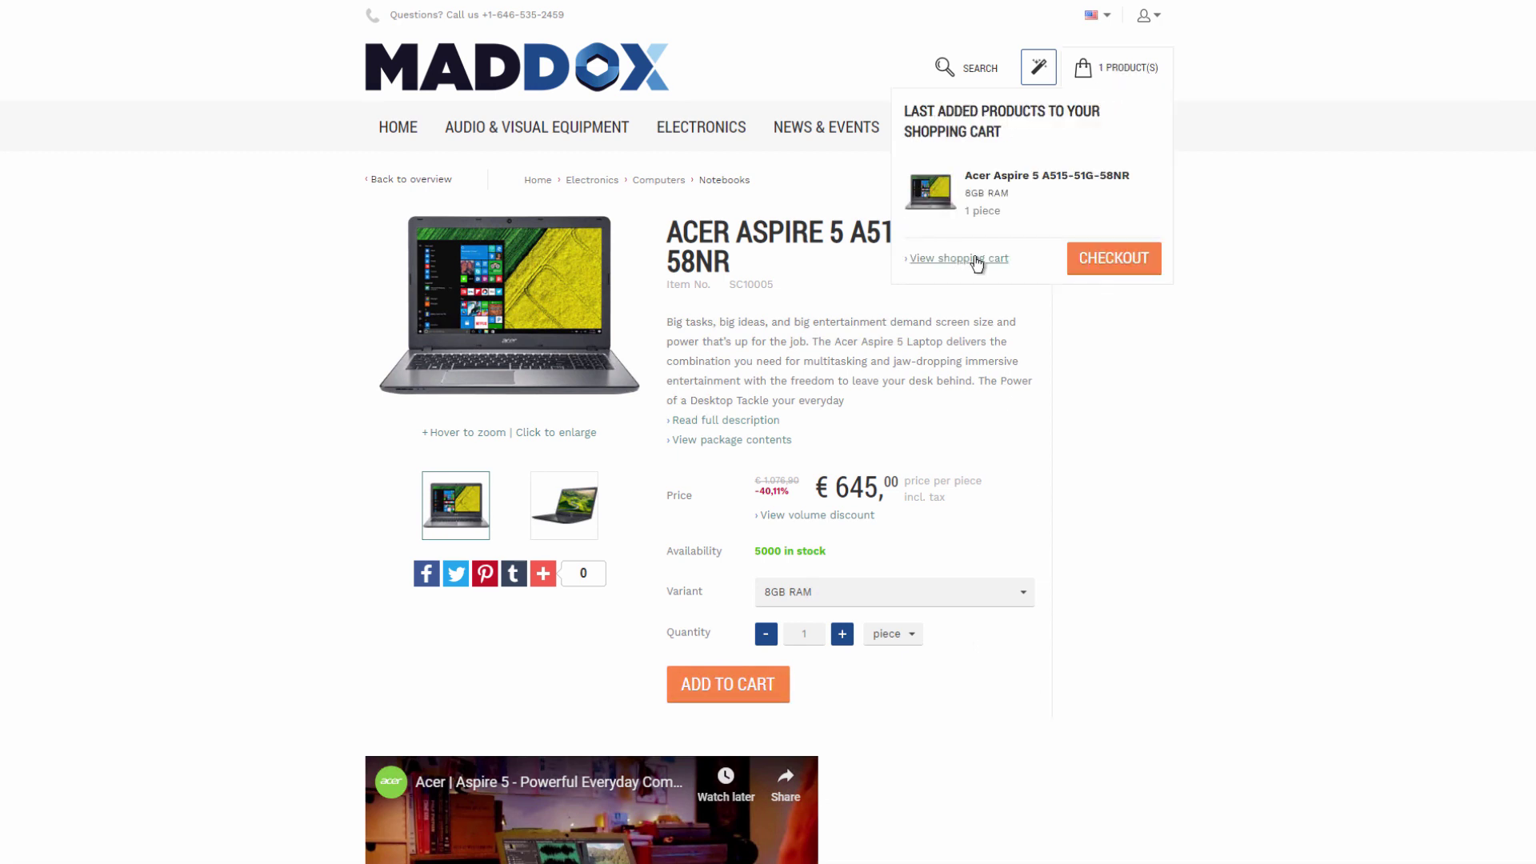
left_click(977, 260)
scroll(875, 473, "down", 3)
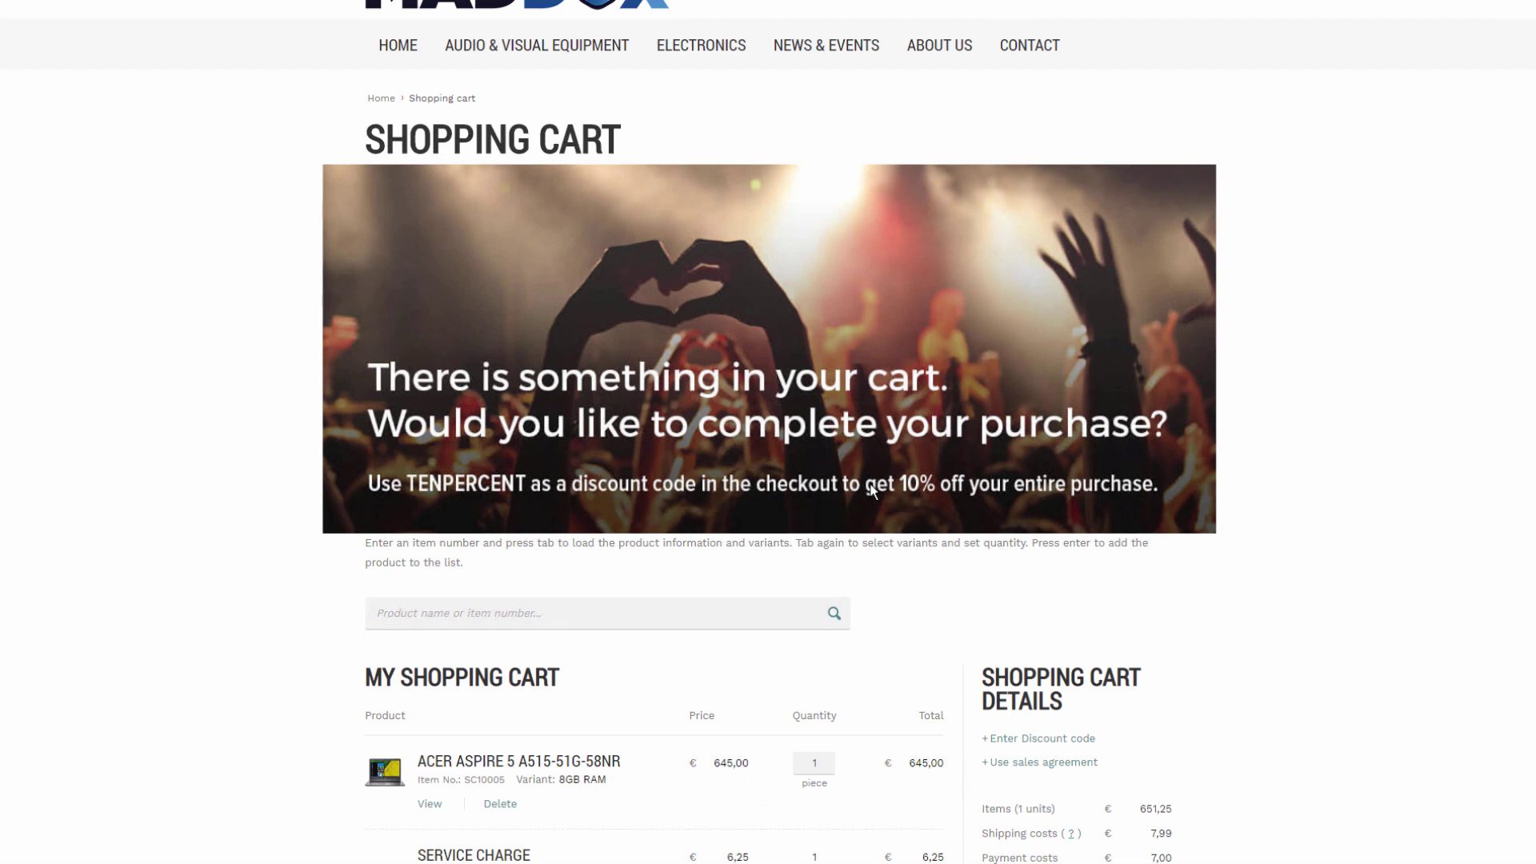
scroll(647, 712, "down", 1)
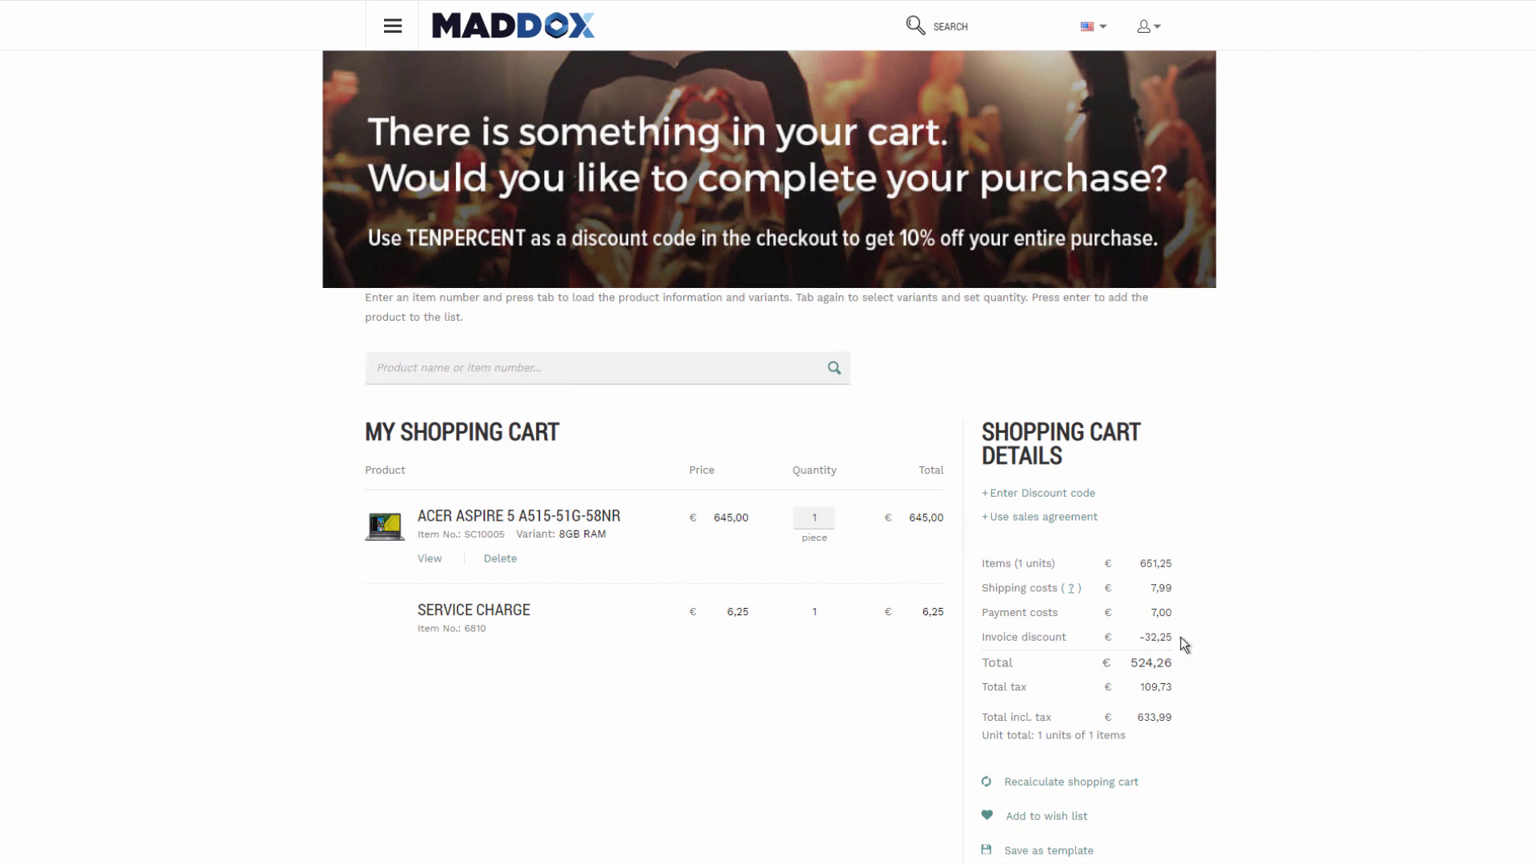
scroll(1183, 733, "down", 2)
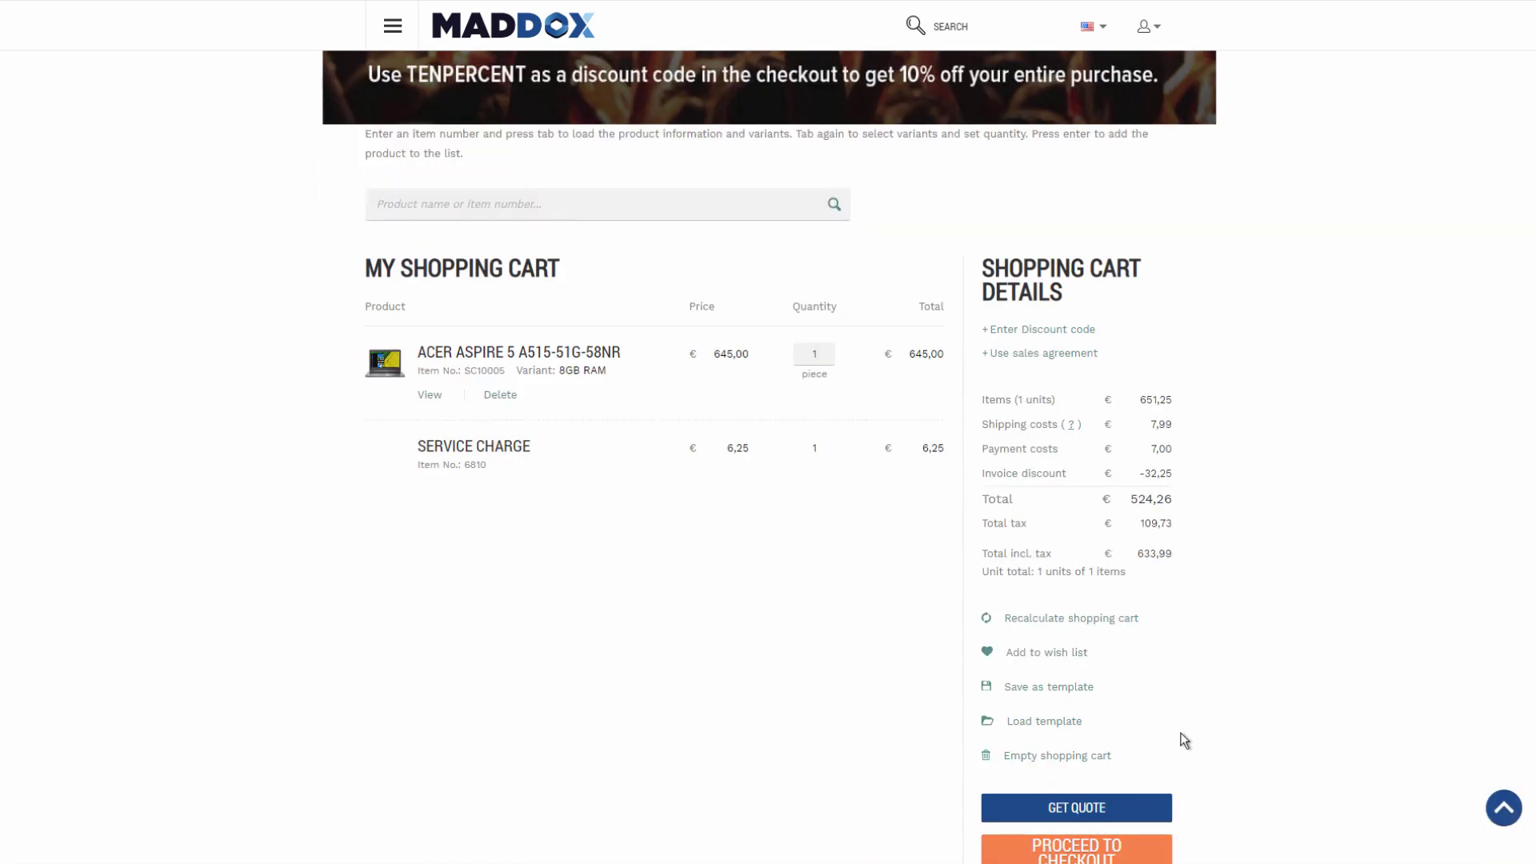
scroll(1184, 740, "down", 1)
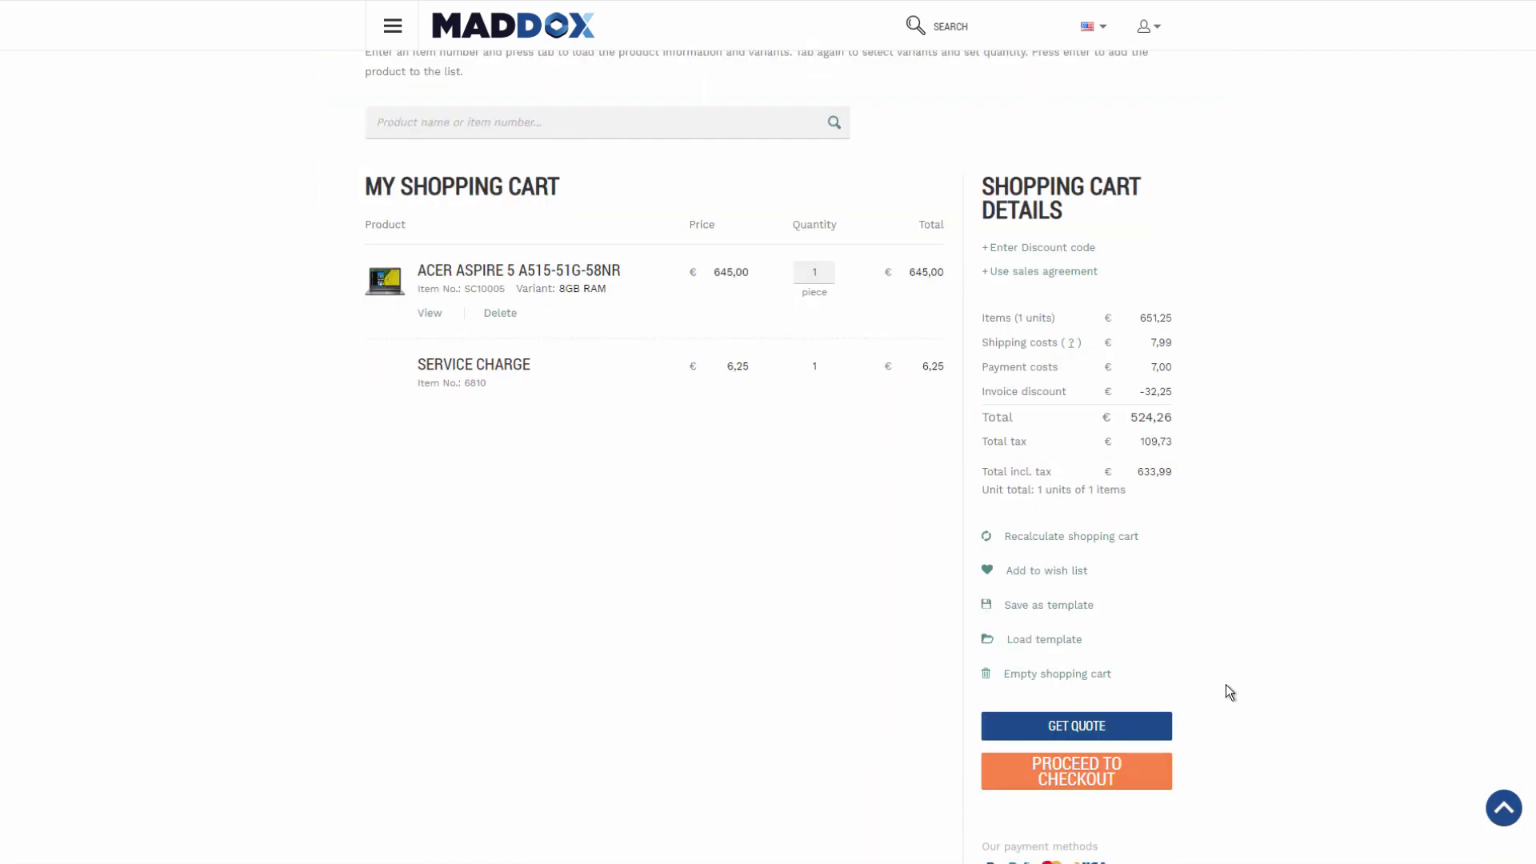
scroll(1225, 684, "up", 7)
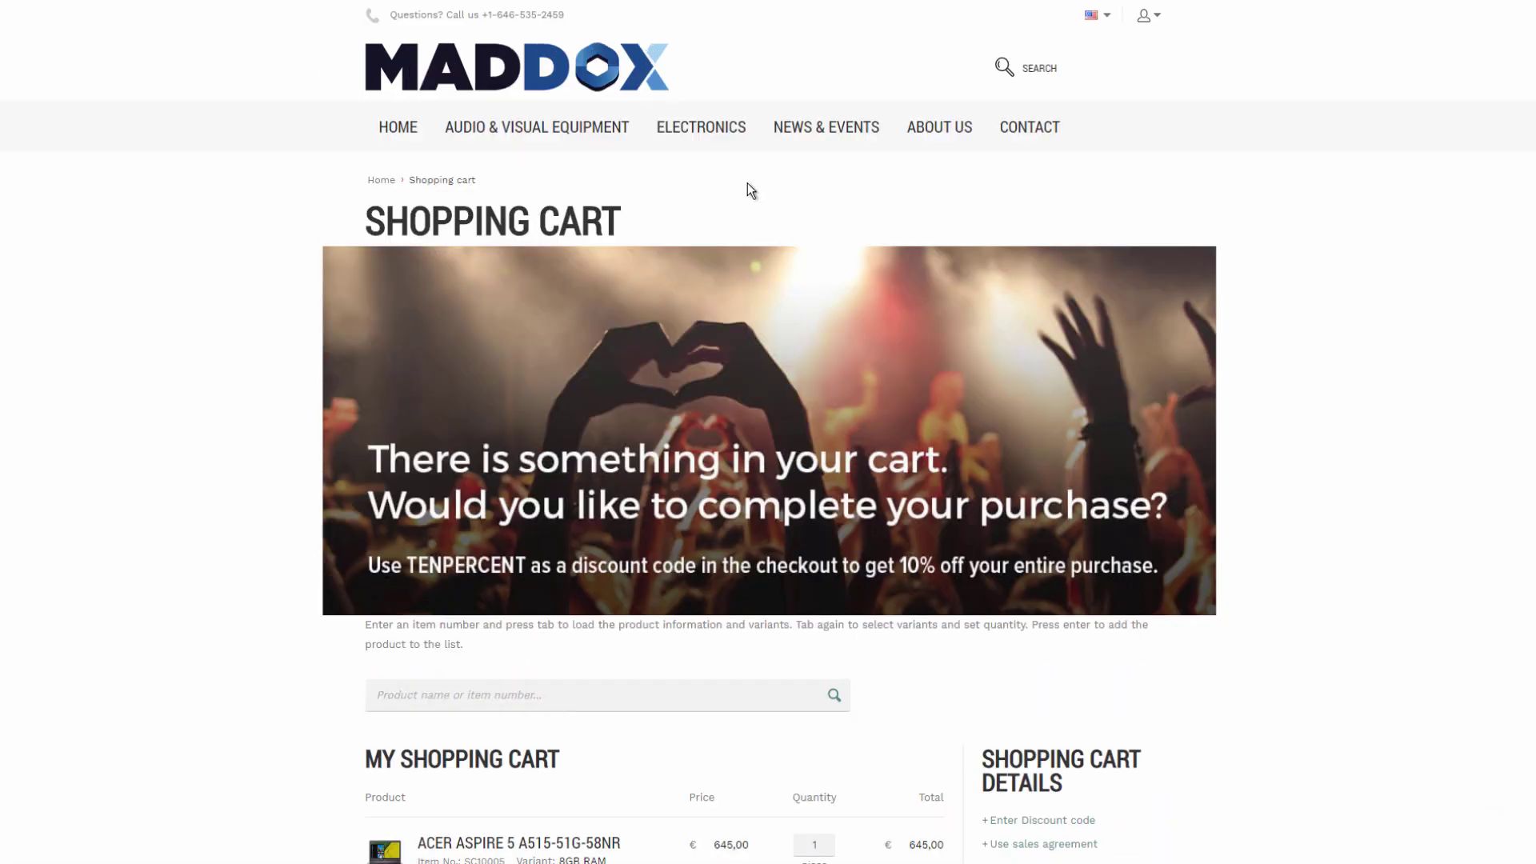
Step: Open the NAV Item Card for SC10005 Acer Aspire 5, unit price 890.00
mouse_move(699, 134)
left_click(709, 210)
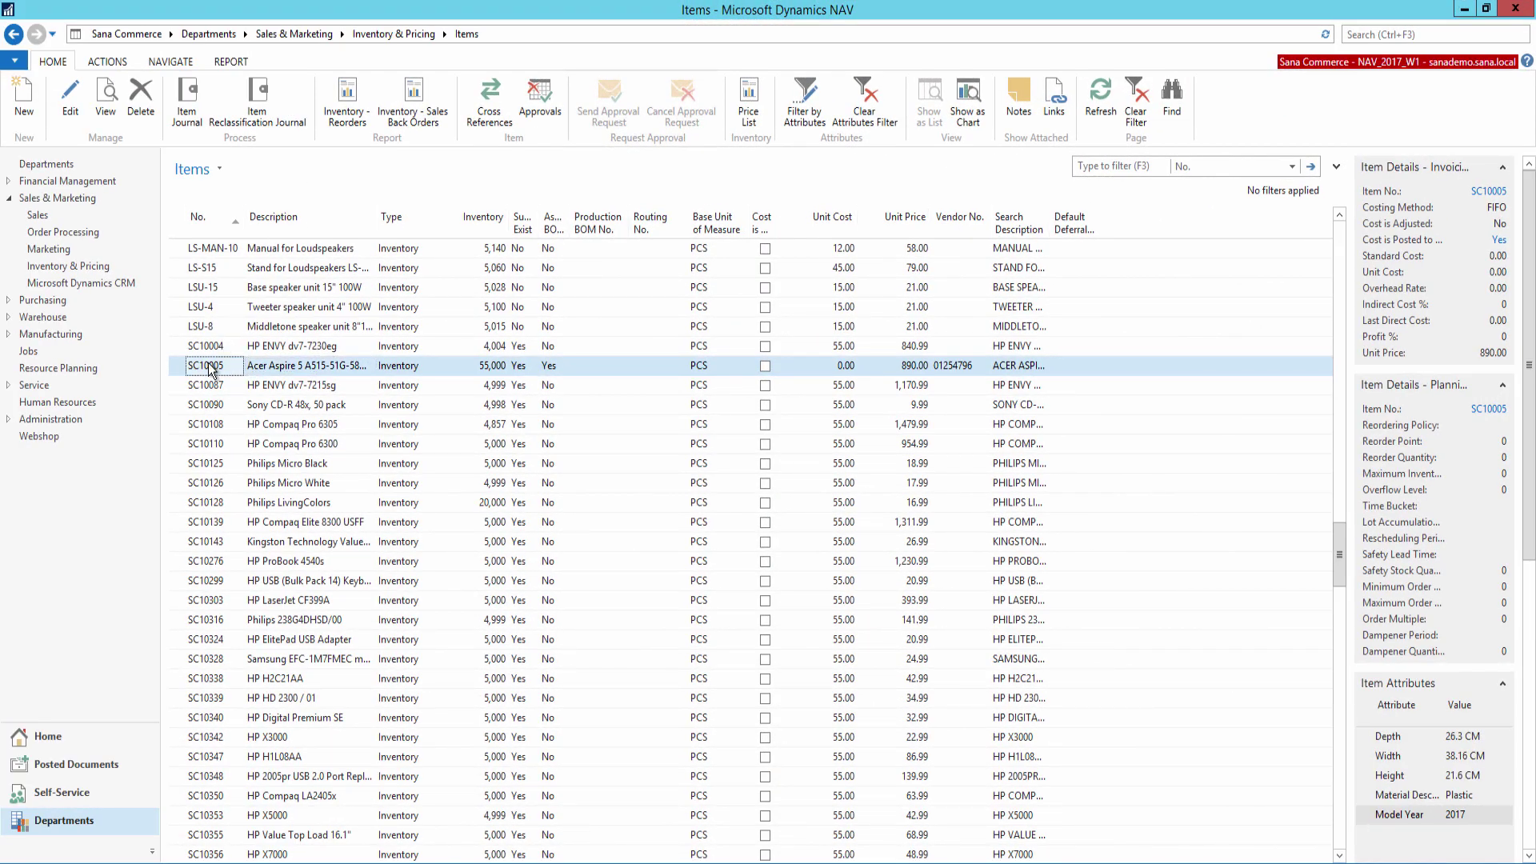
double_click(210, 366)
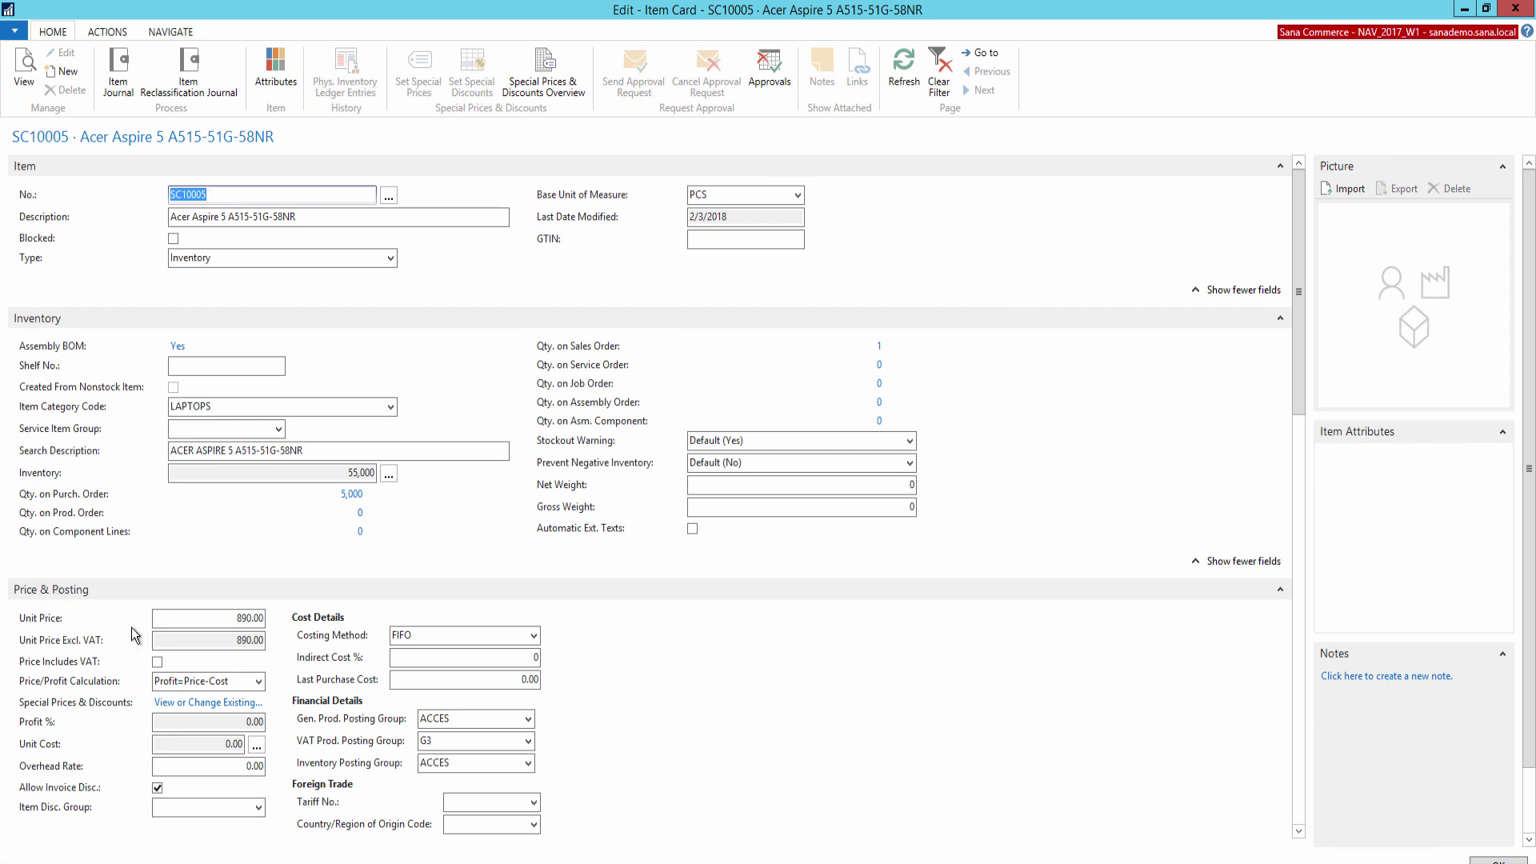
Step: Inspect the SC10005 item card's Unit Price value of 890.00
left_click(173, 619)
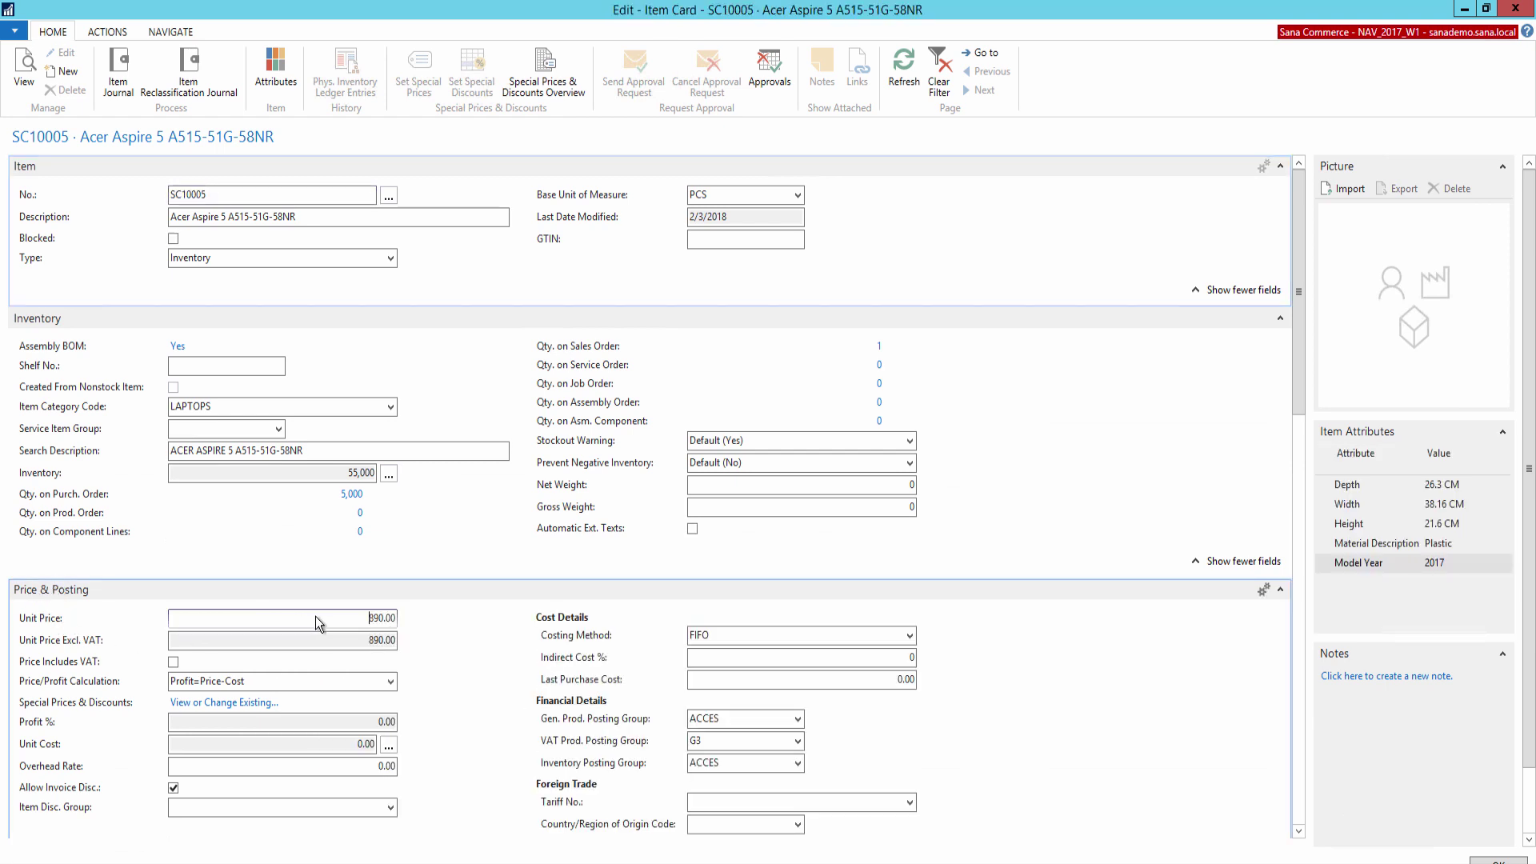
double_click(347, 622)
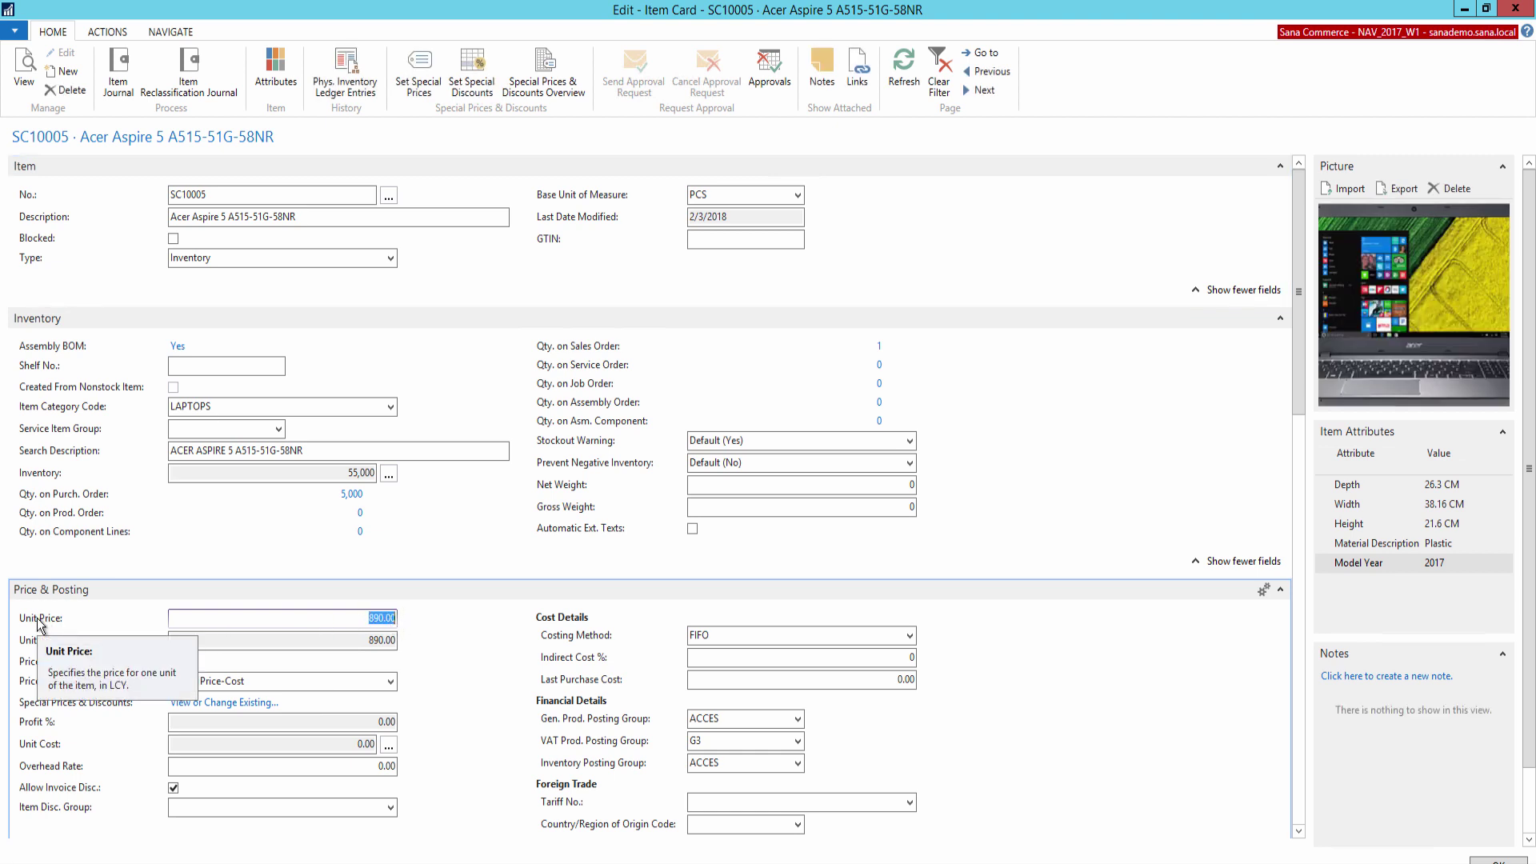
left_click(320, 622)
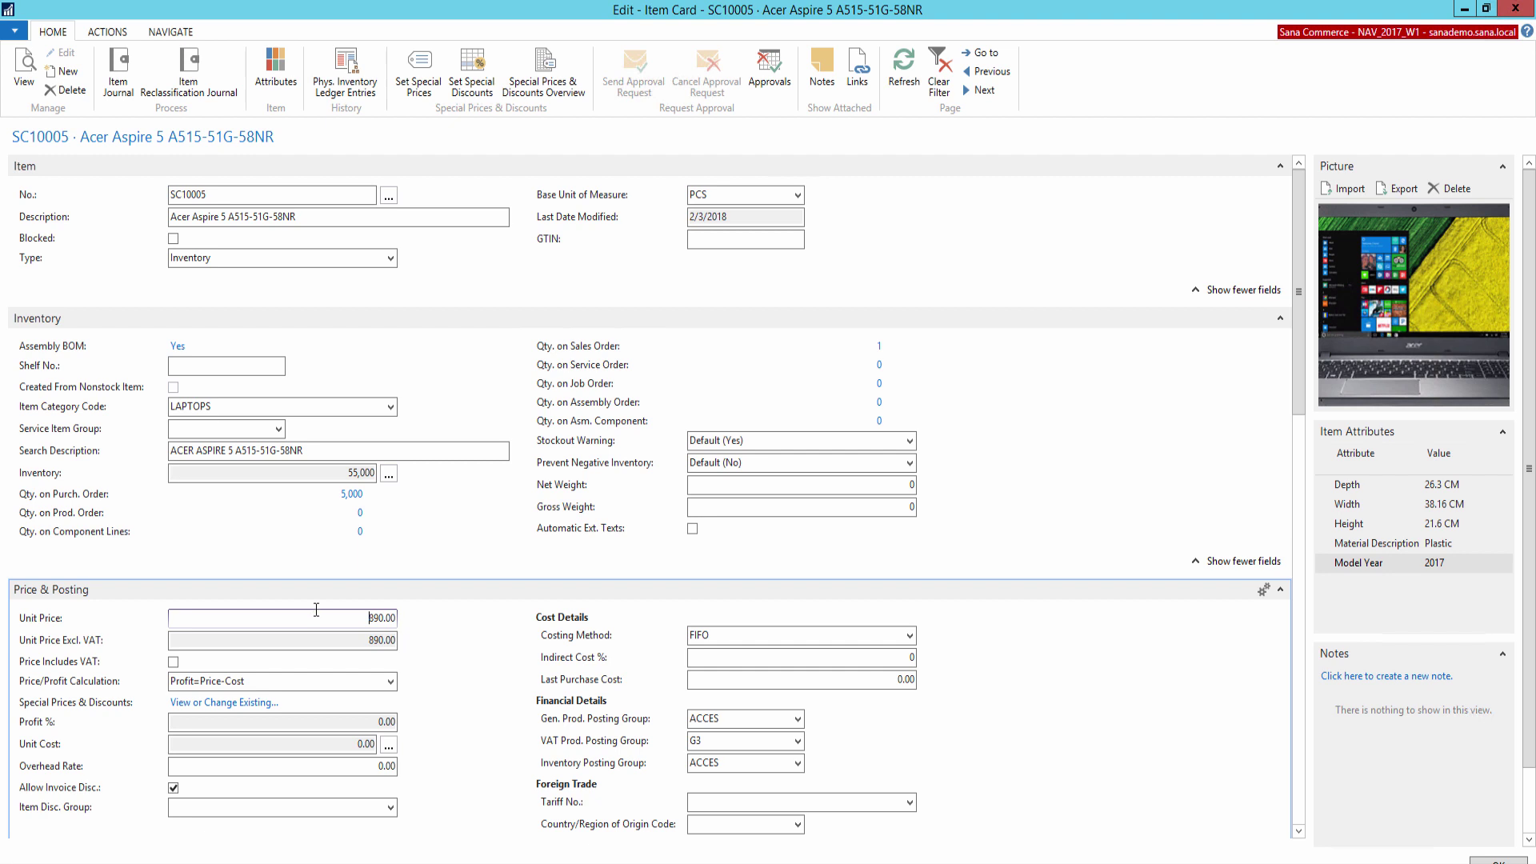
Step: Review SC10005's variant sales price lines (645.00–1,050.00) by variant, unit and minimum quantity, then close them
left_click(420, 86)
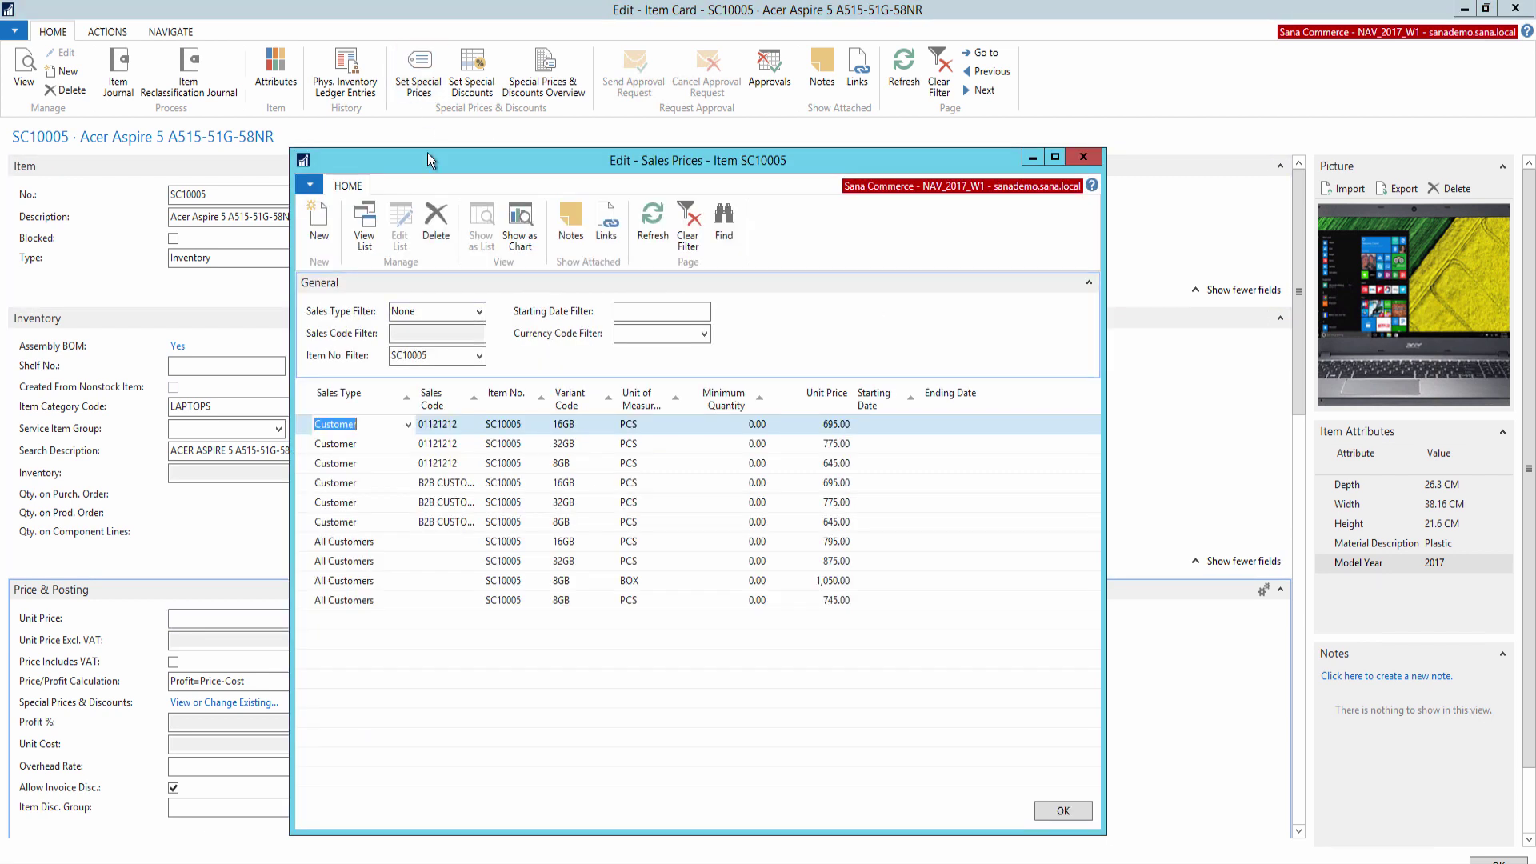
left_click(441, 424)
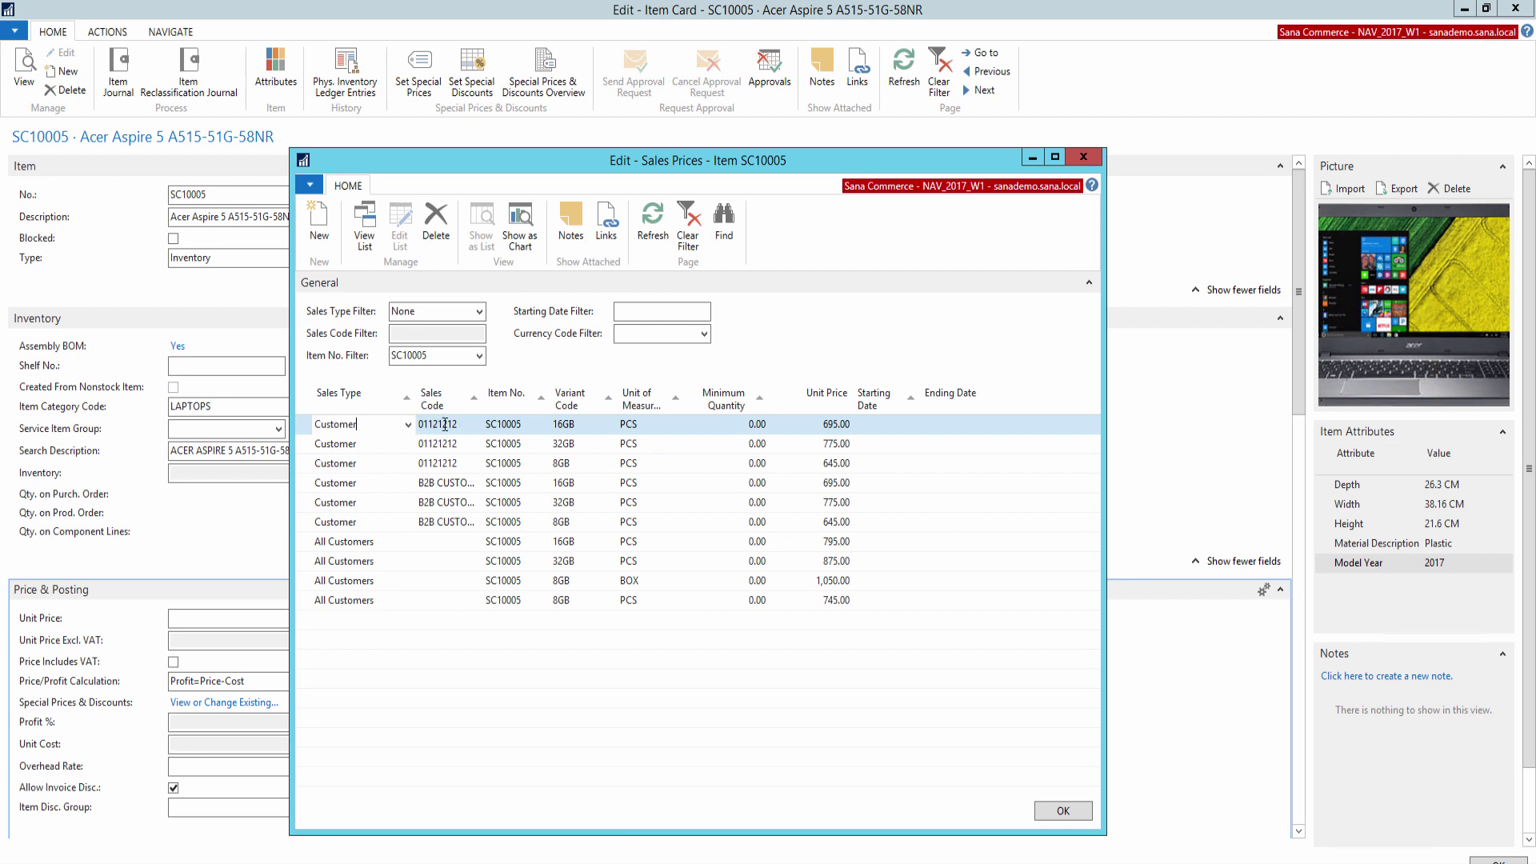
key("Down")
key("Down")
key("Down")
key("Down")
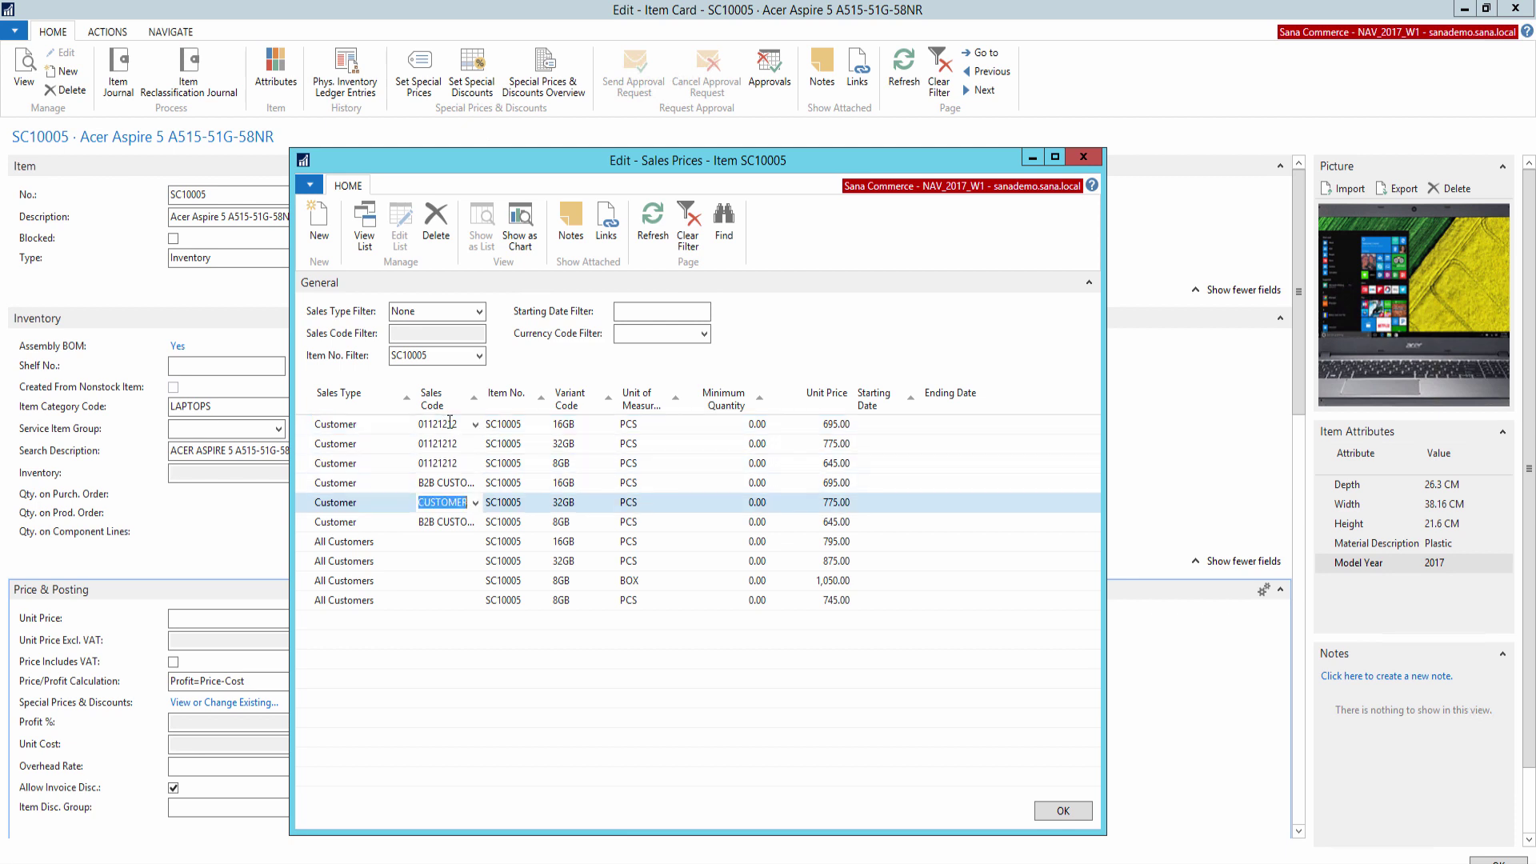
left_click(572, 425)
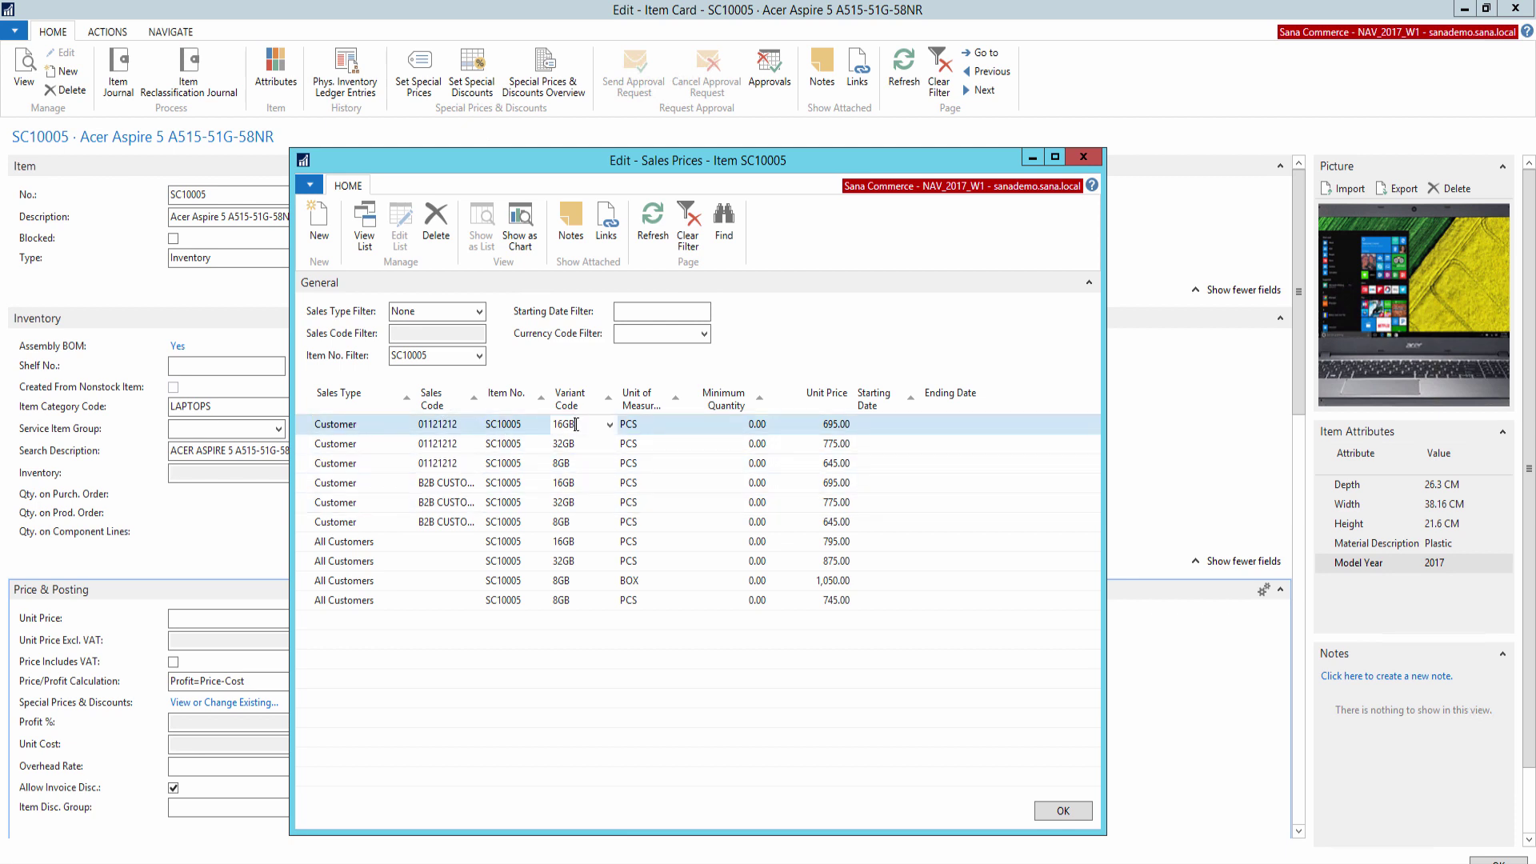
left_click(664, 425)
left_click(727, 431)
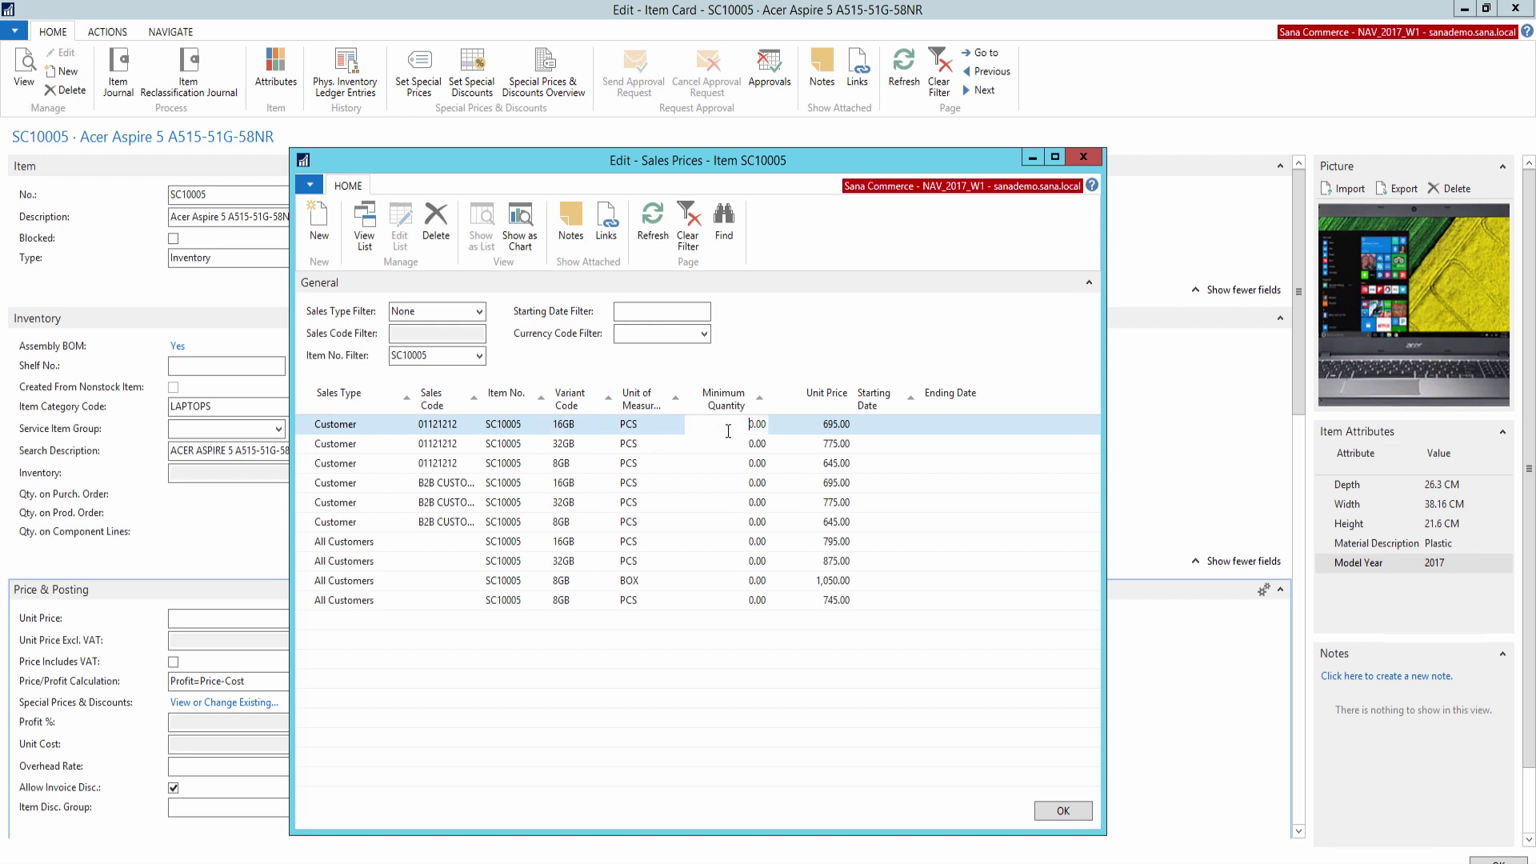
left_click(797, 422)
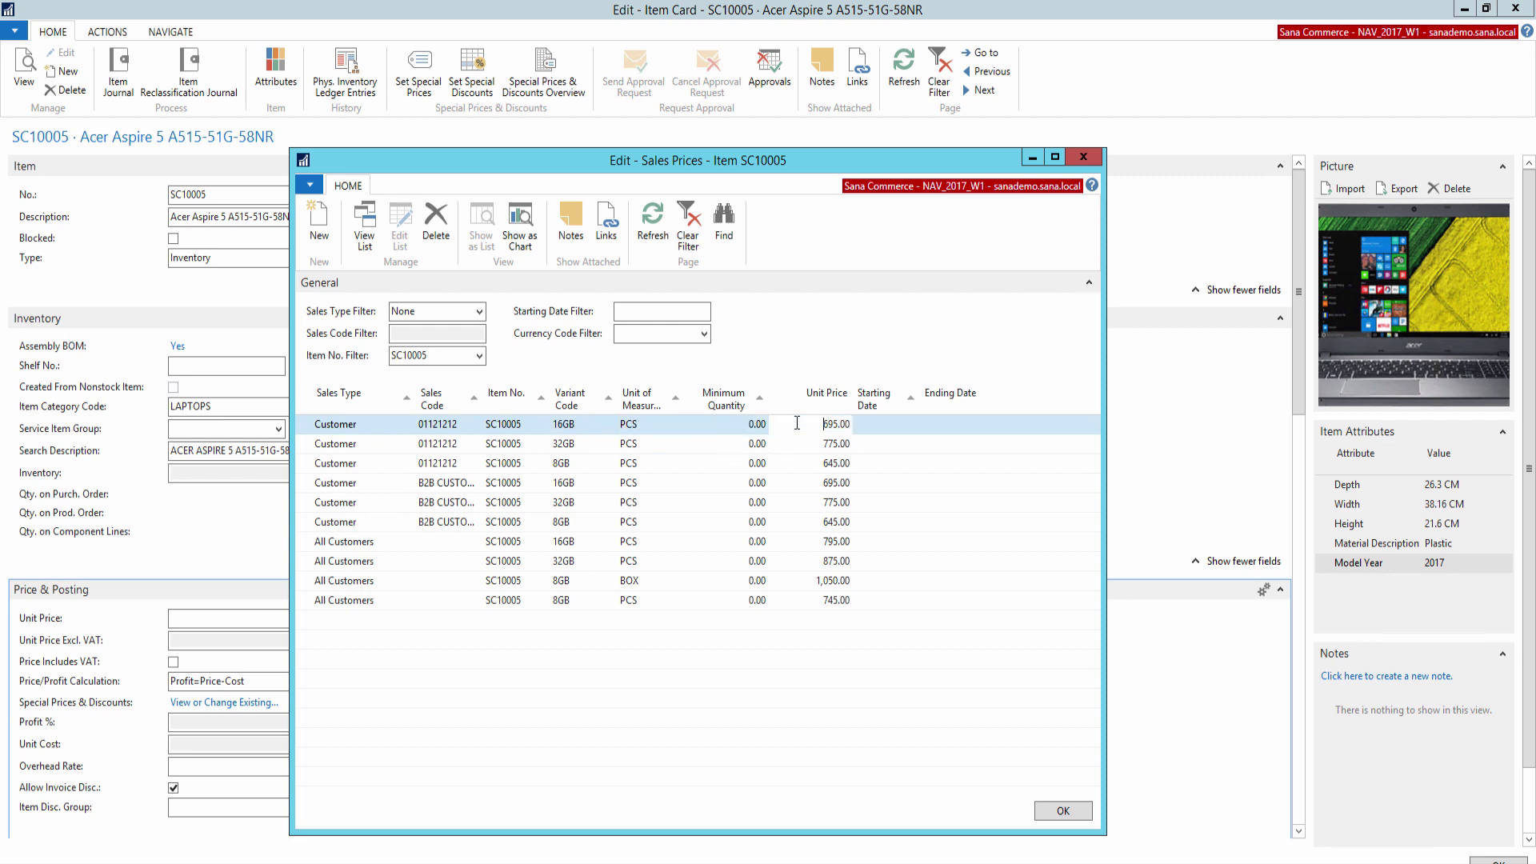
key("Down")
key("Down")
key("Down")
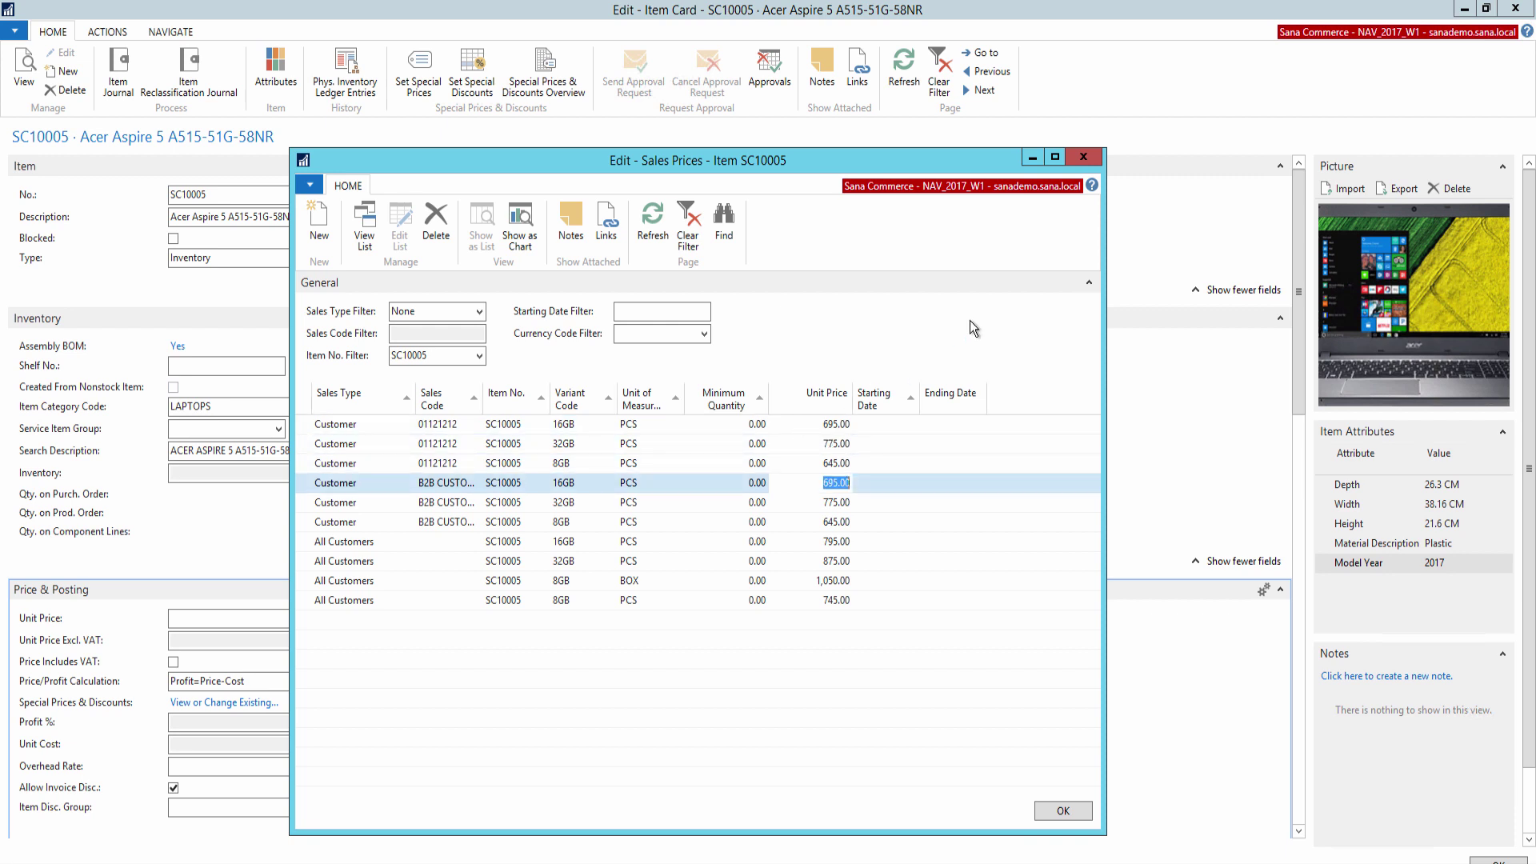
left_click(1083, 157)
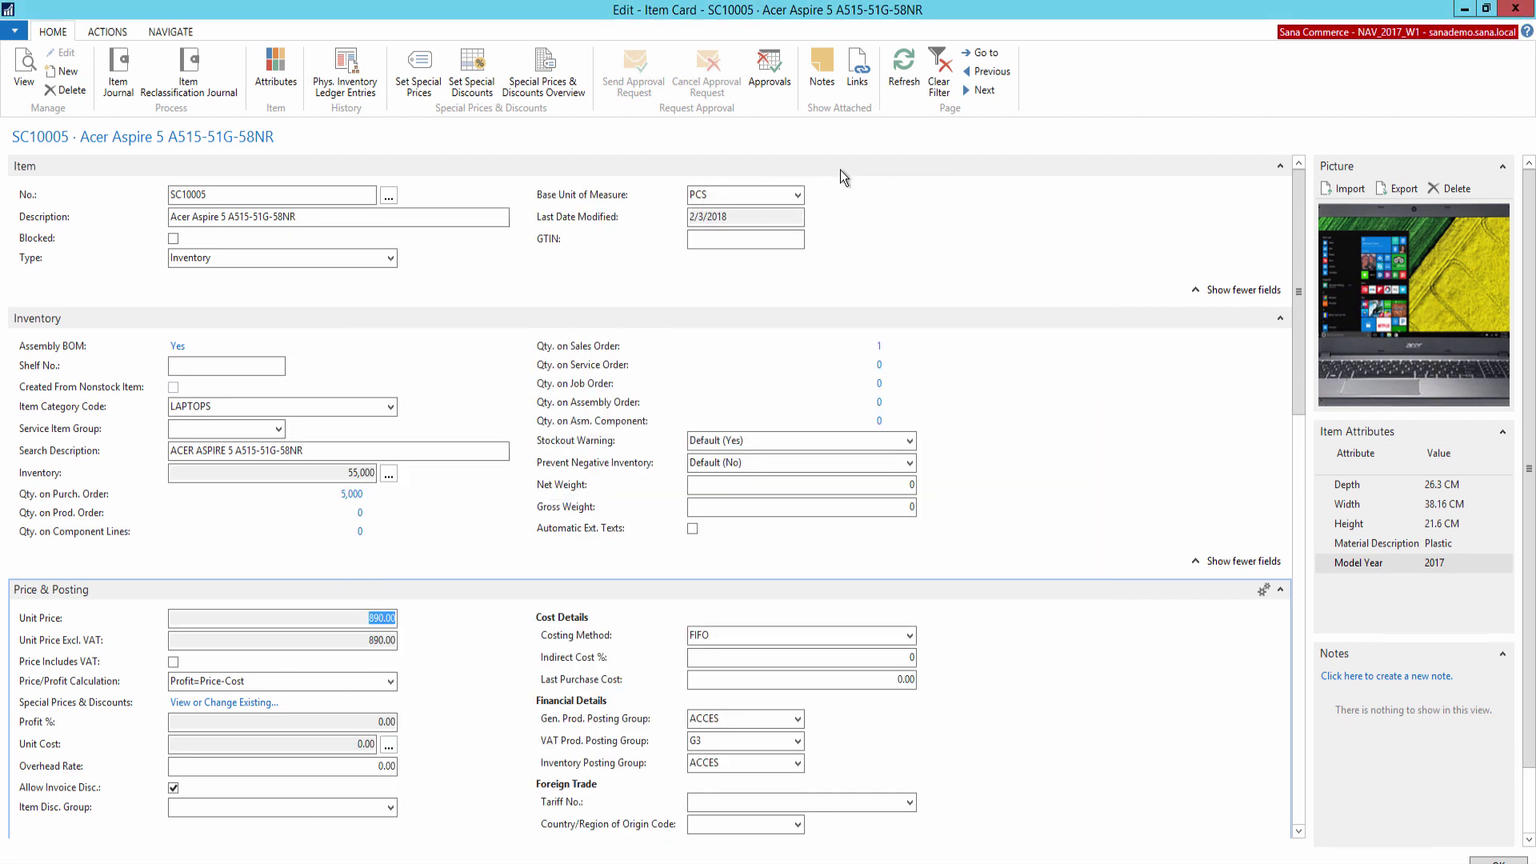
left_click(478, 96)
left_click(322, 491)
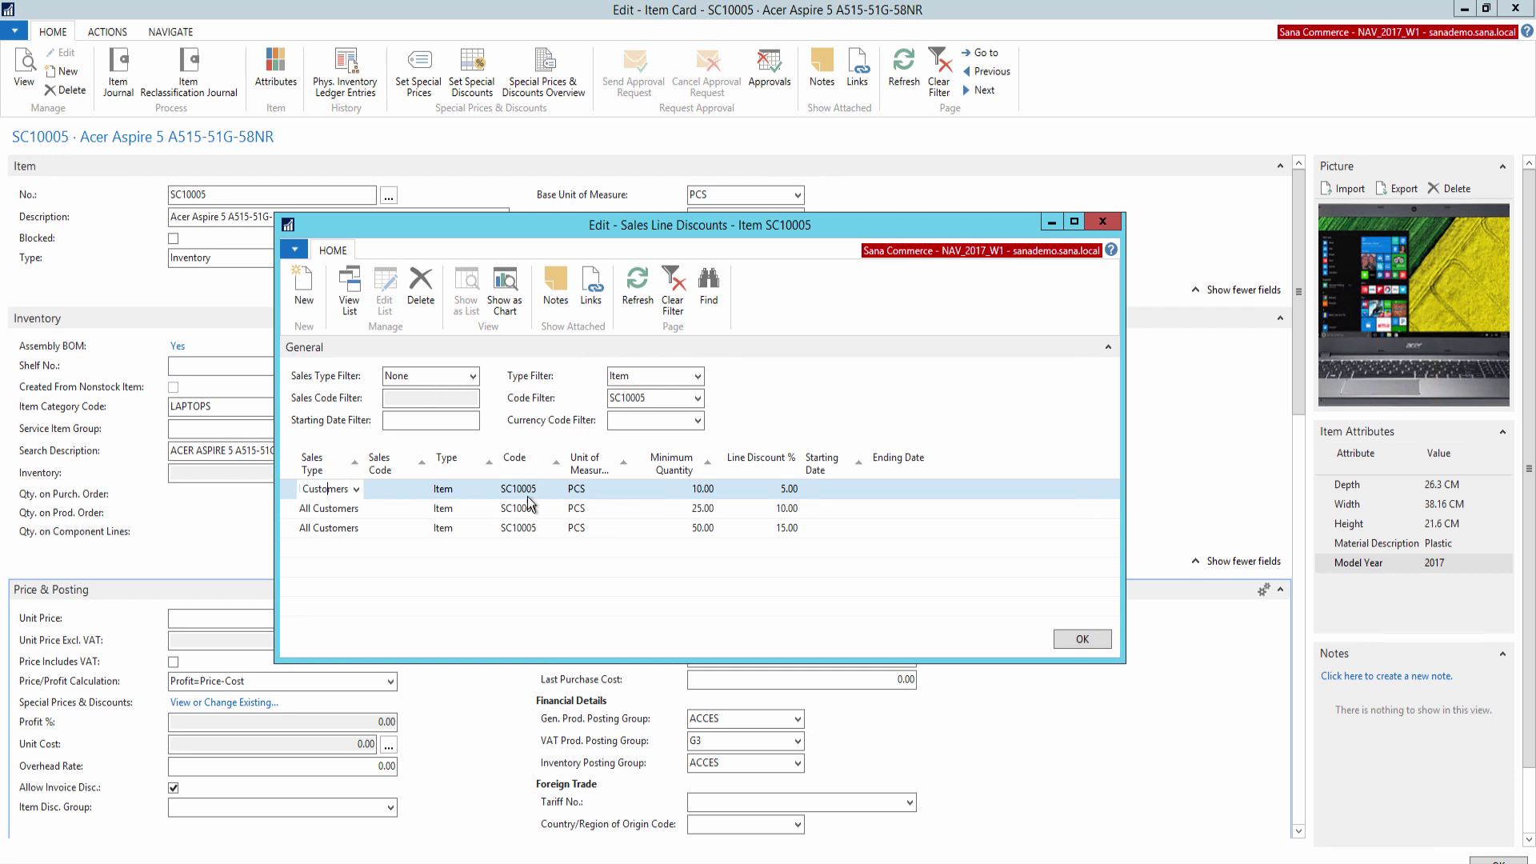
left_click(550, 490)
left_click(632, 488)
left_click(691, 489)
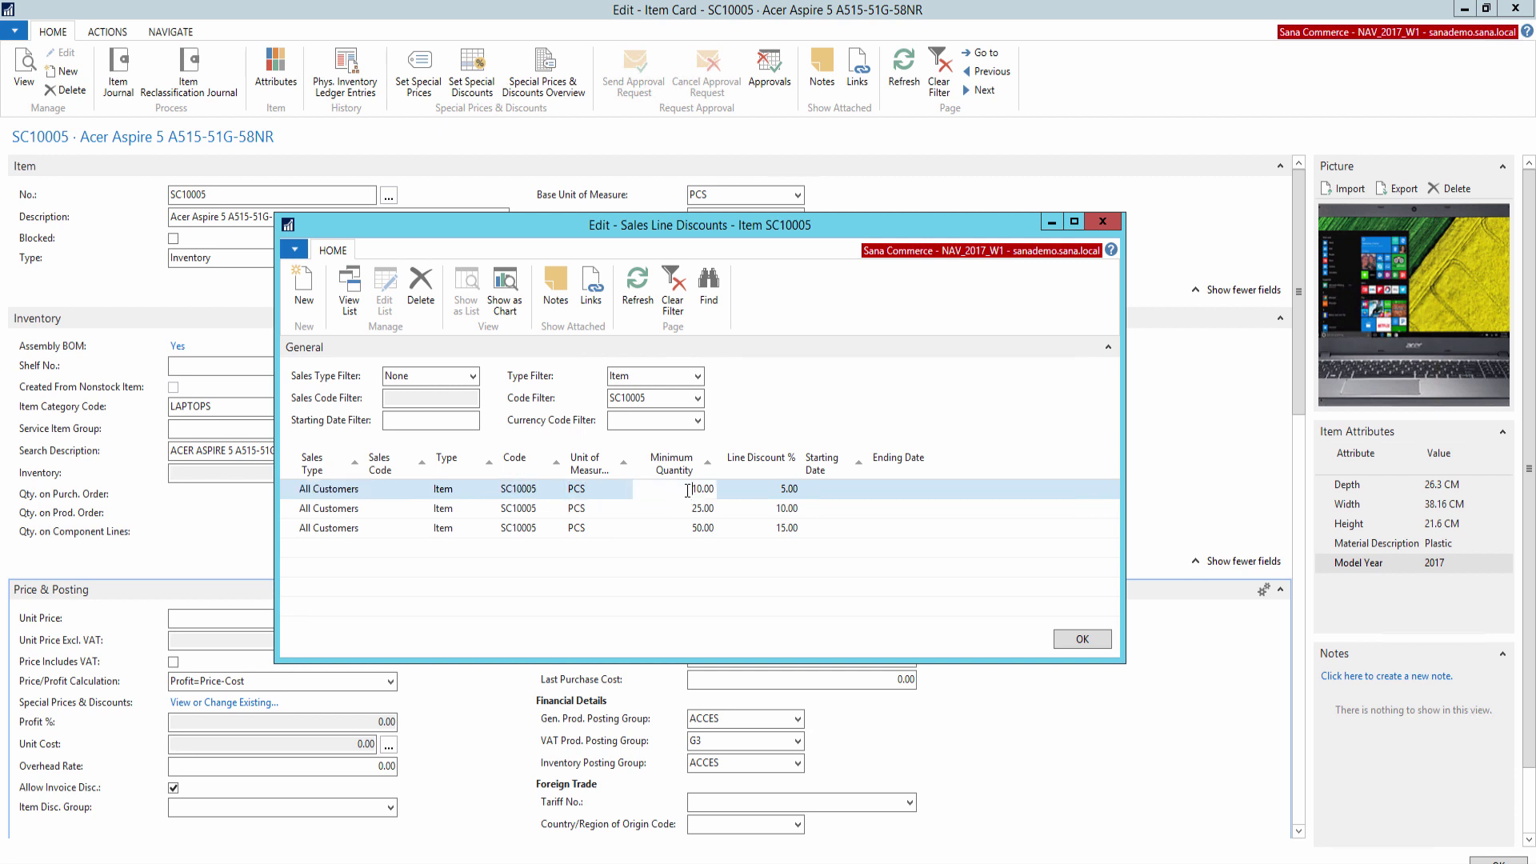
left_click(779, 491)
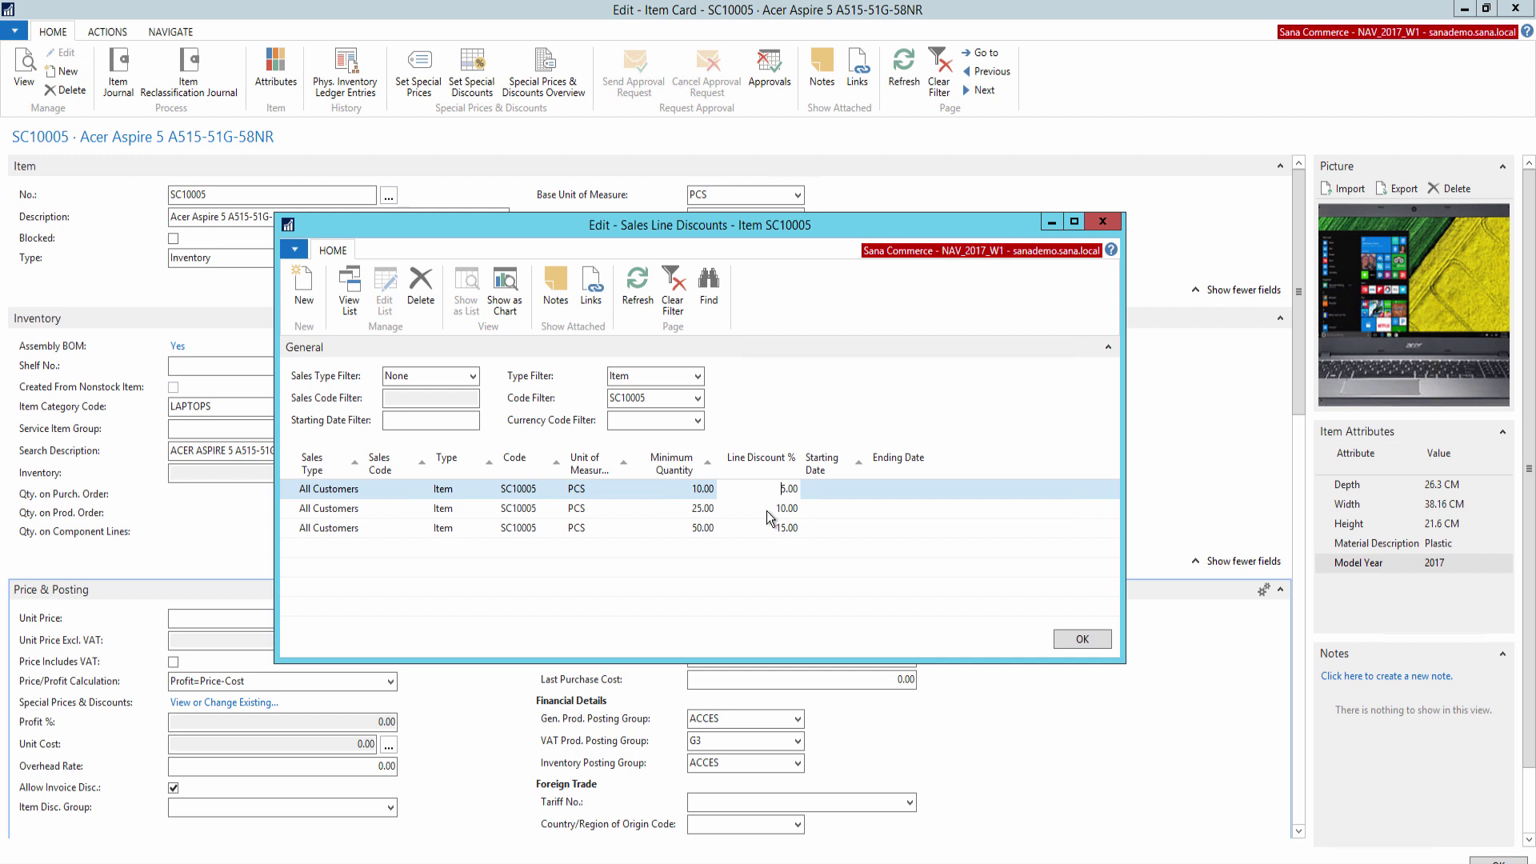
left_click(767, 511)
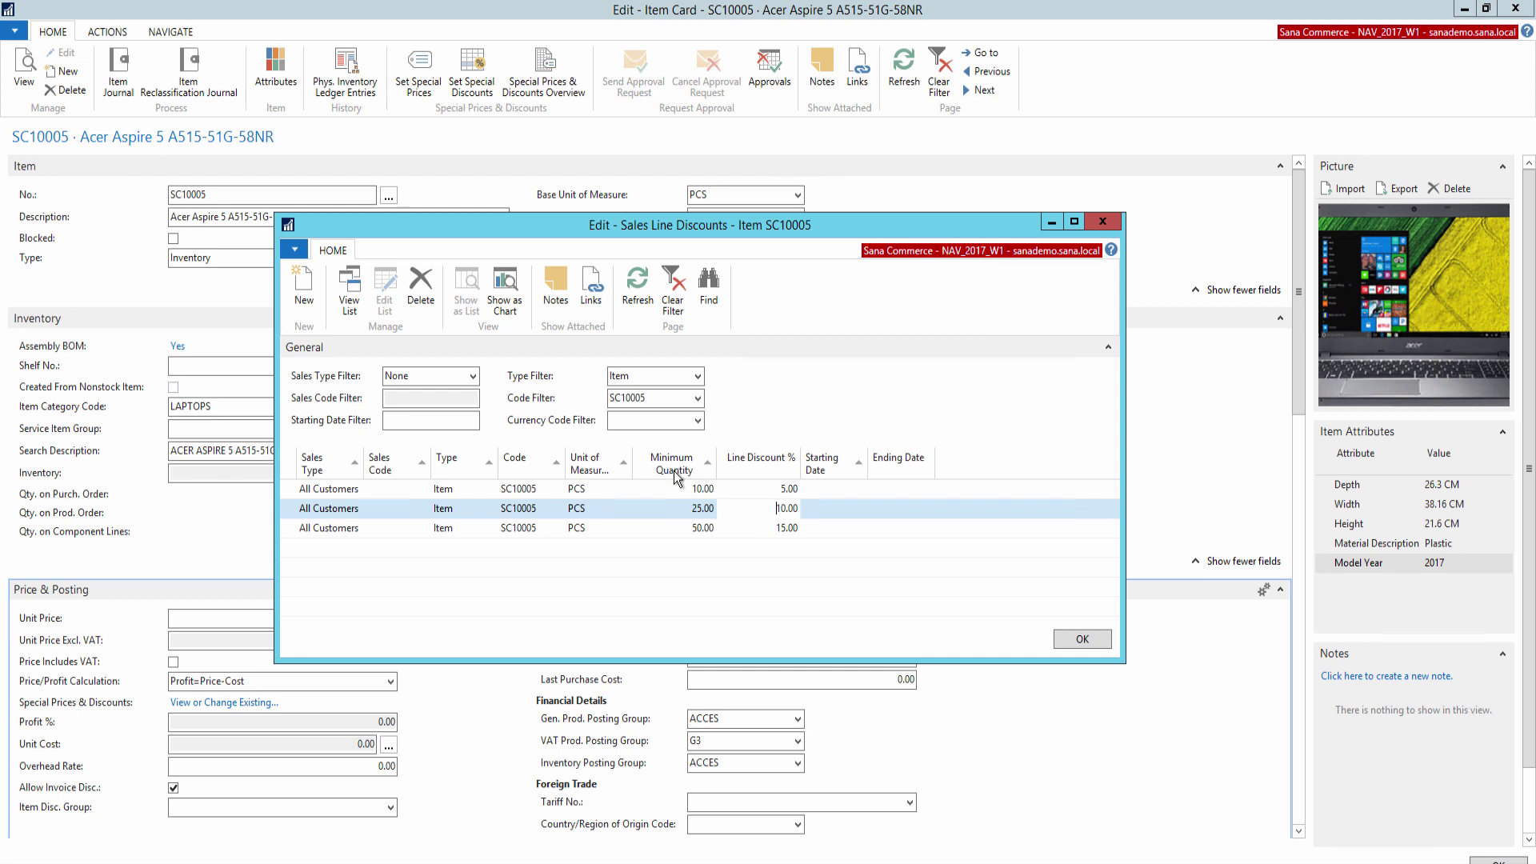
left_click(683, 490)
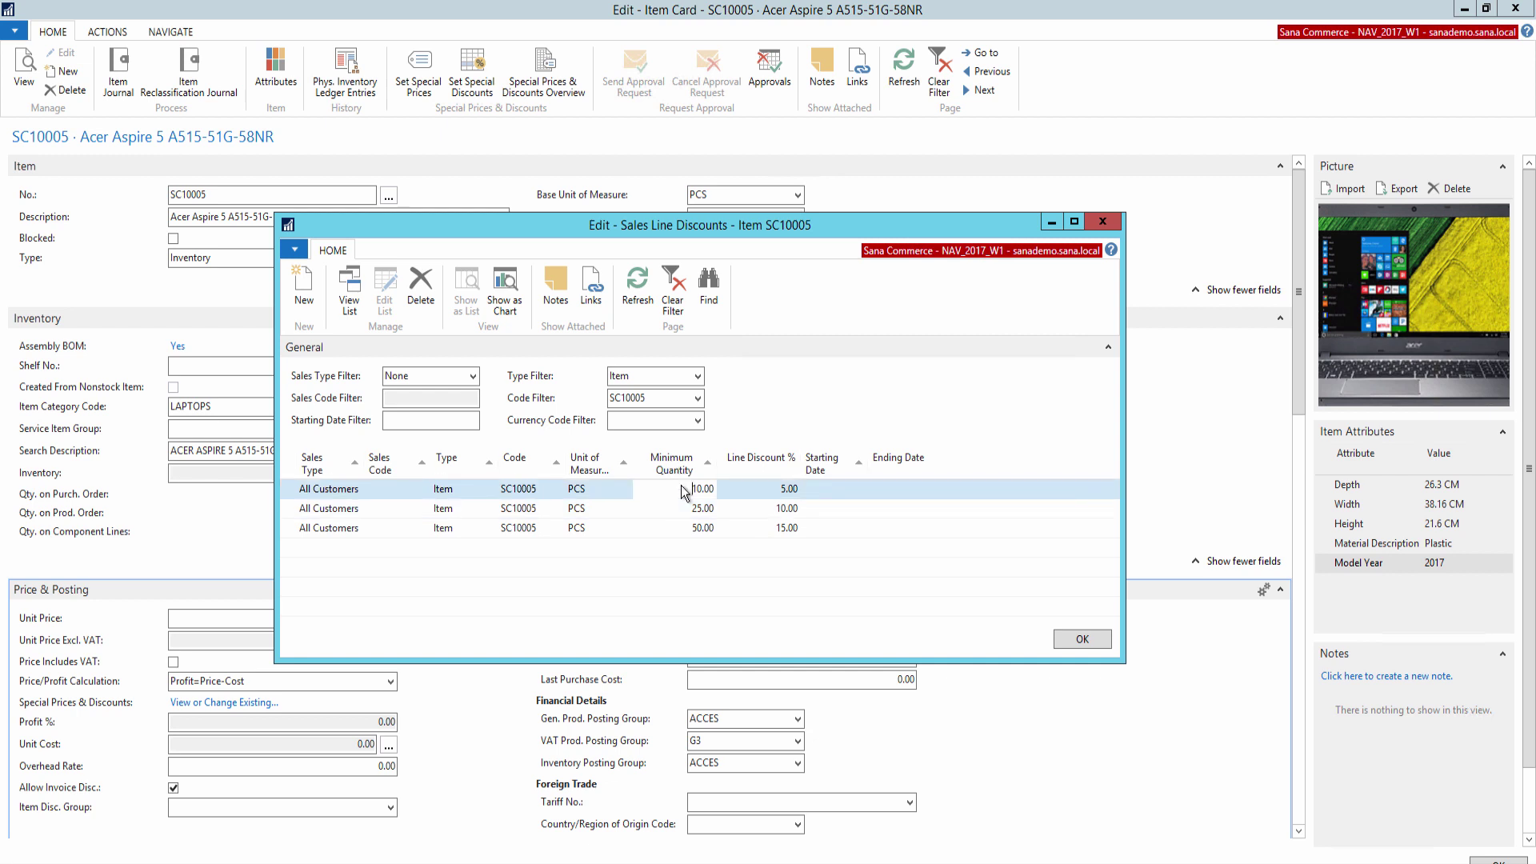
key("Tab")
key("shift+Tab")
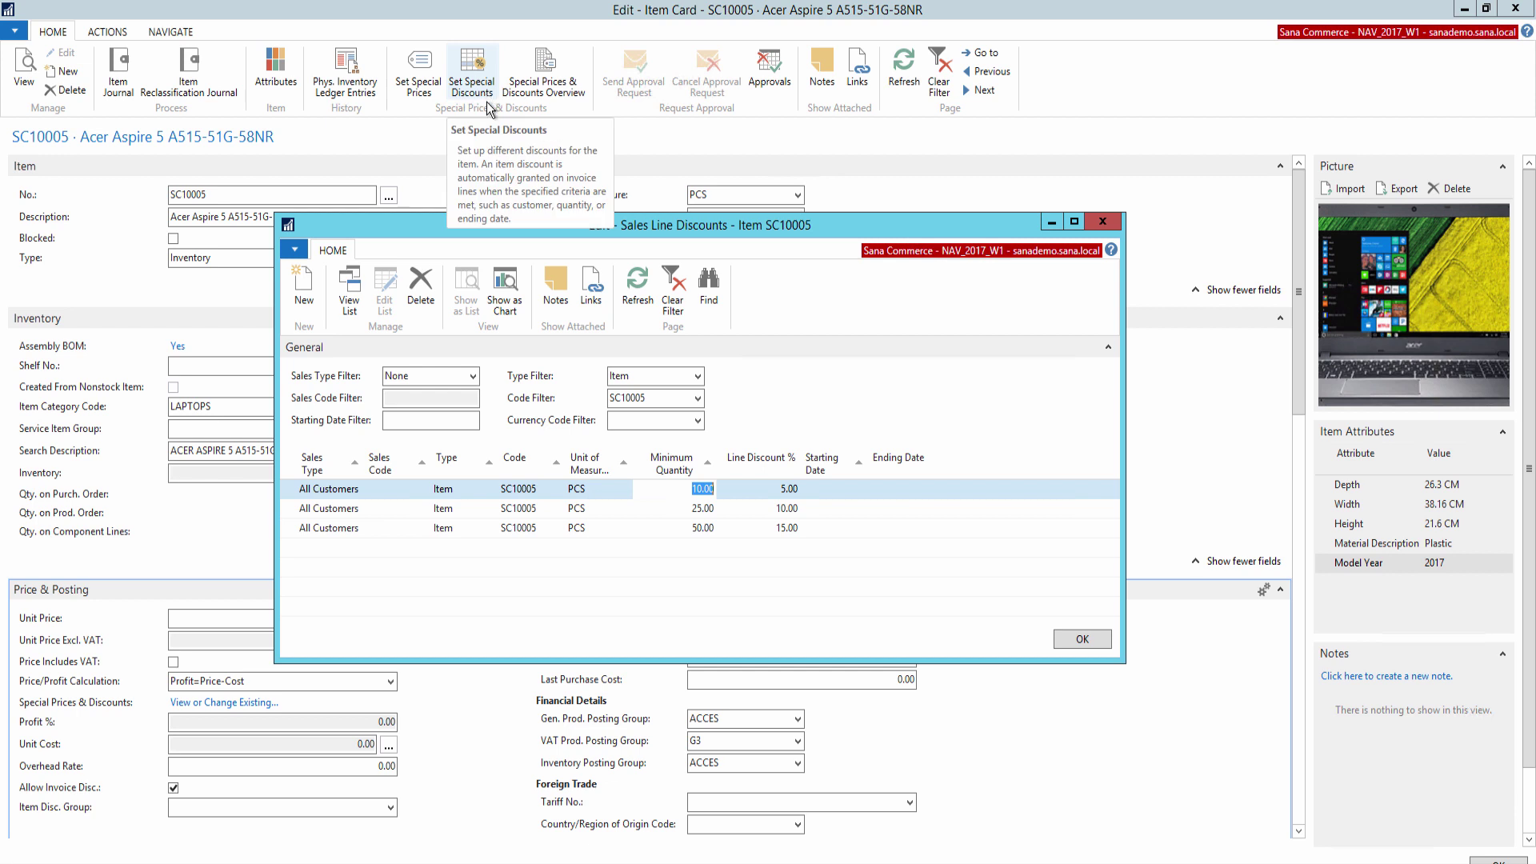
left_click(666, 528)
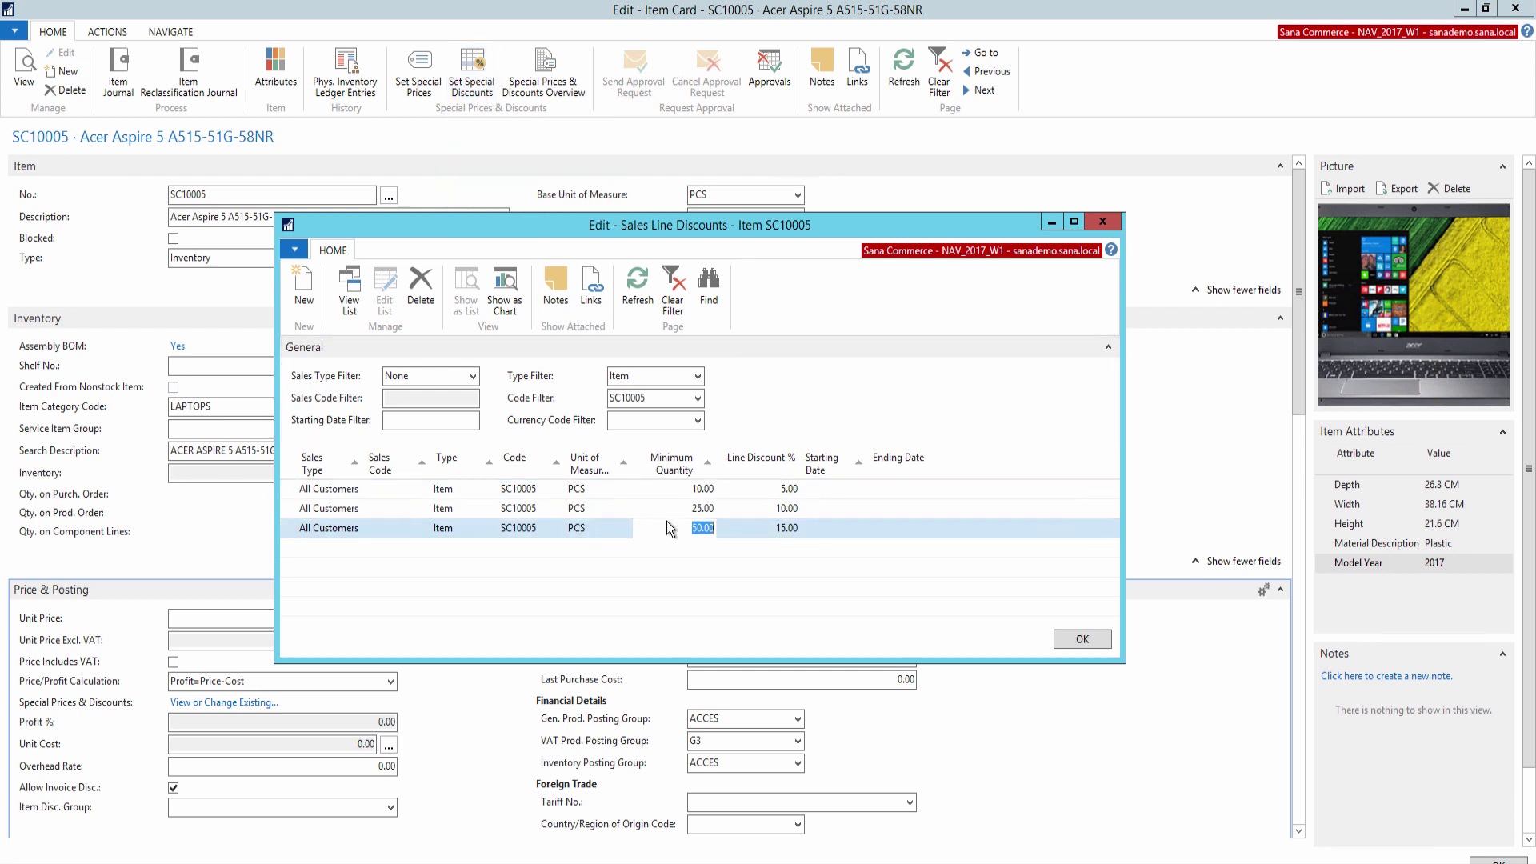
key("Up")
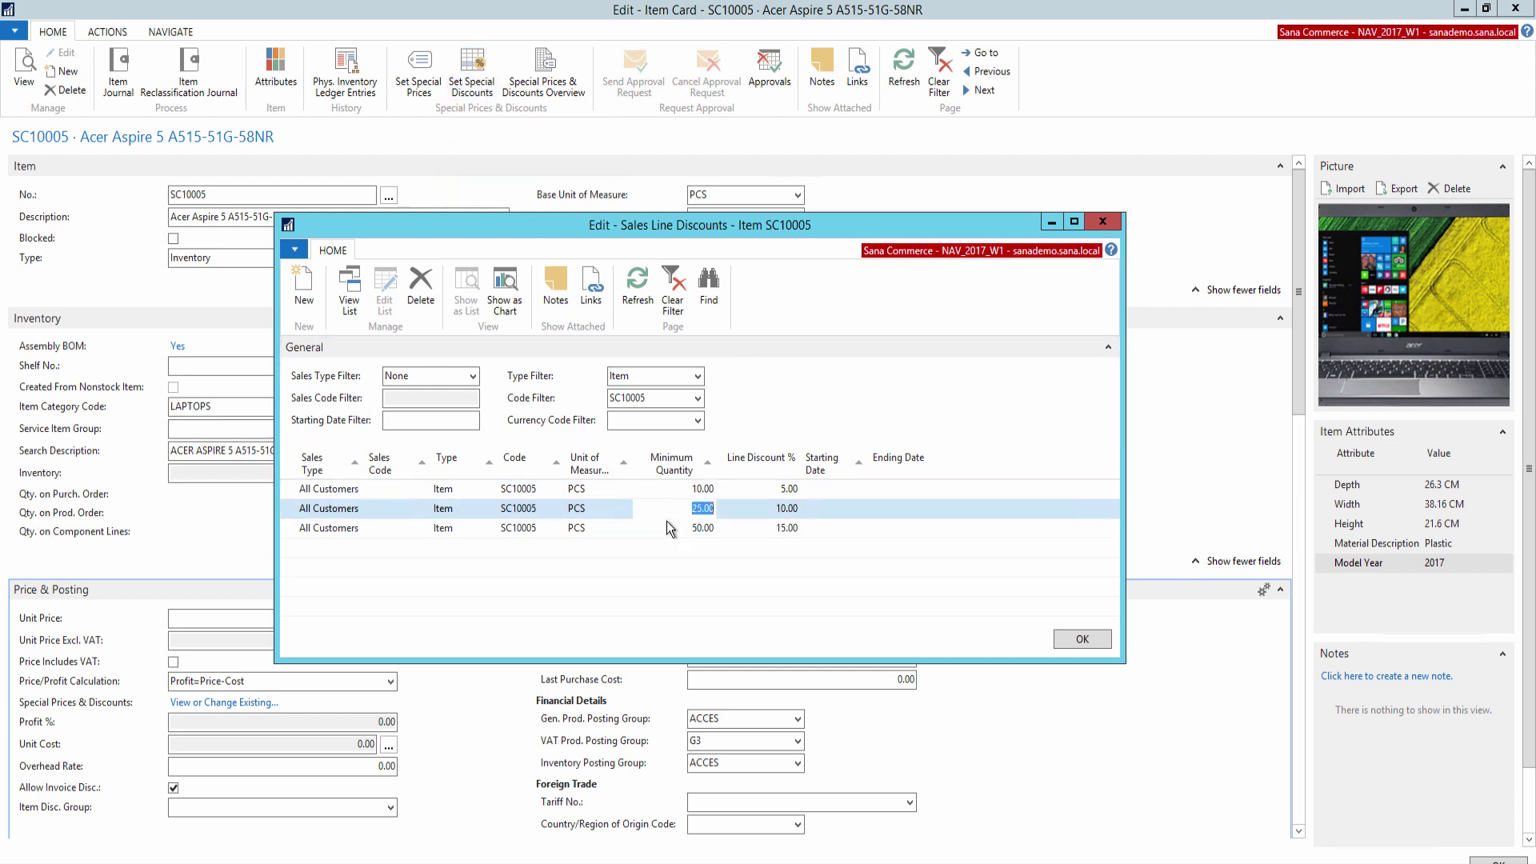
key("Up")
key("Tab")
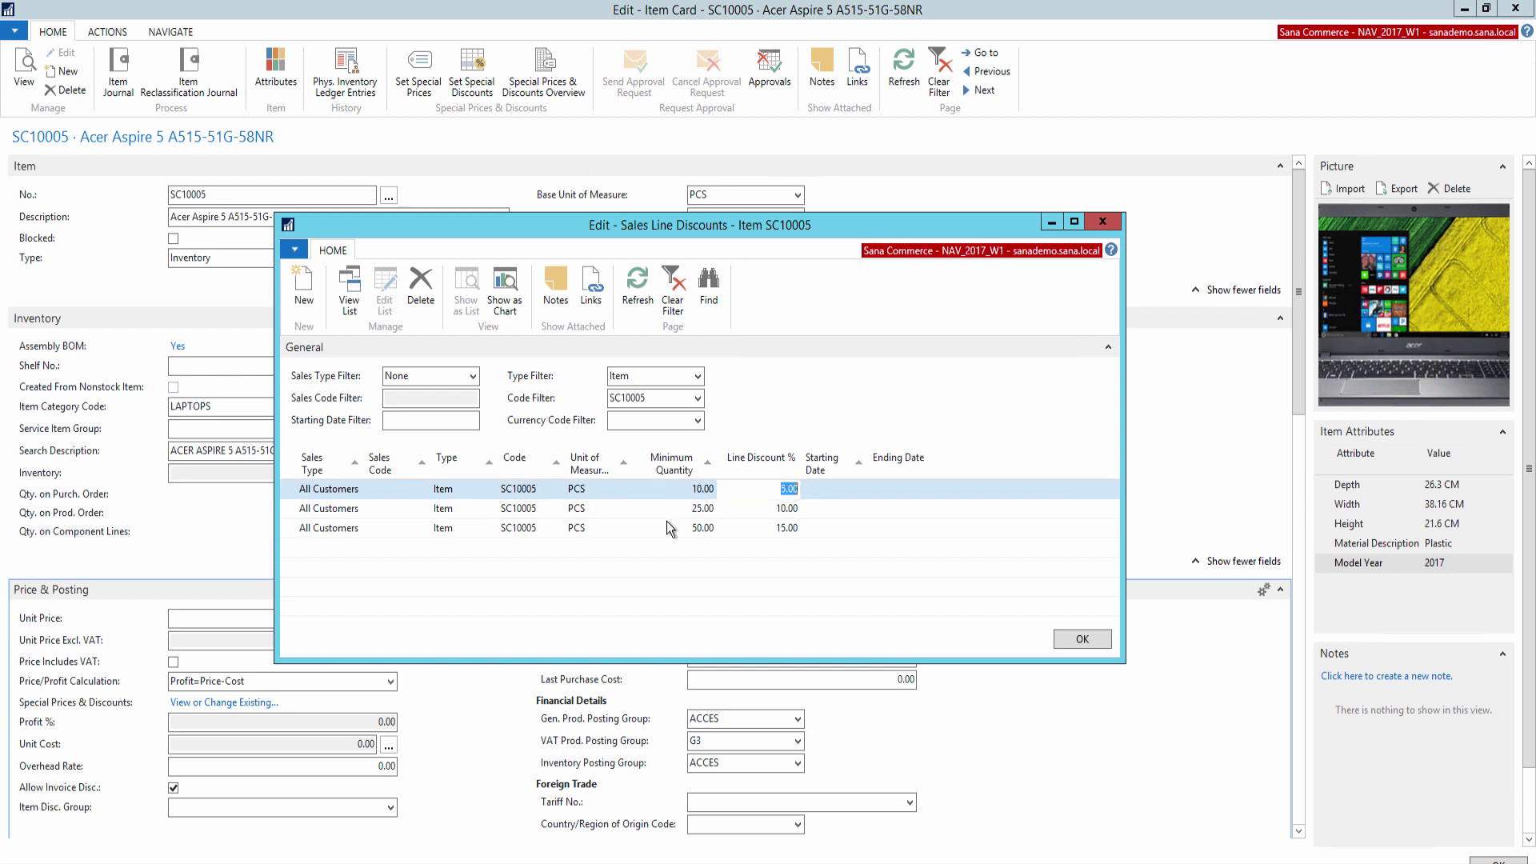
left_click(683, 490)
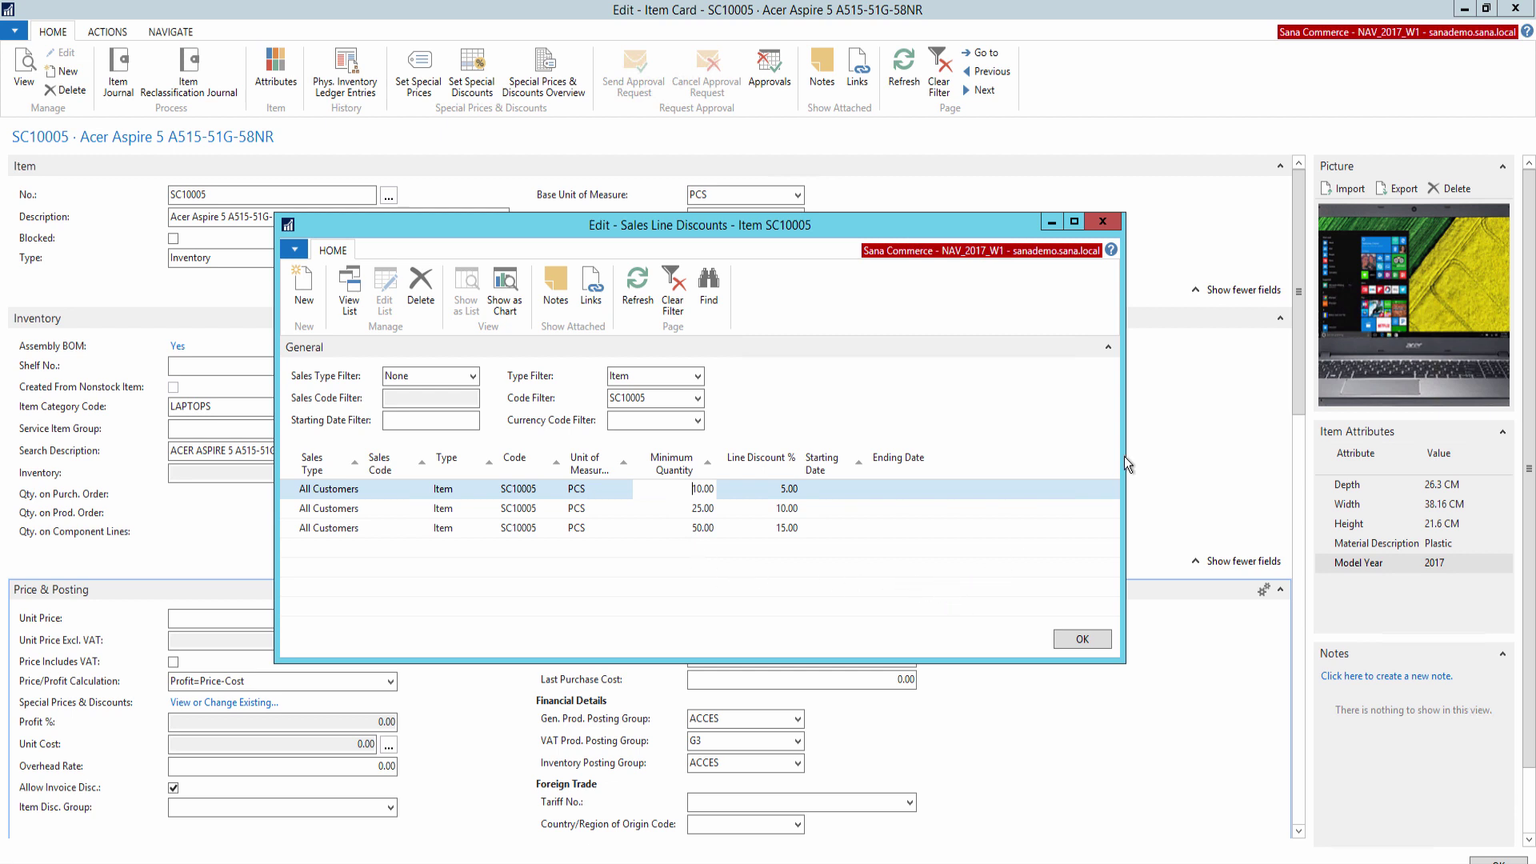
left_click(1102, 222)
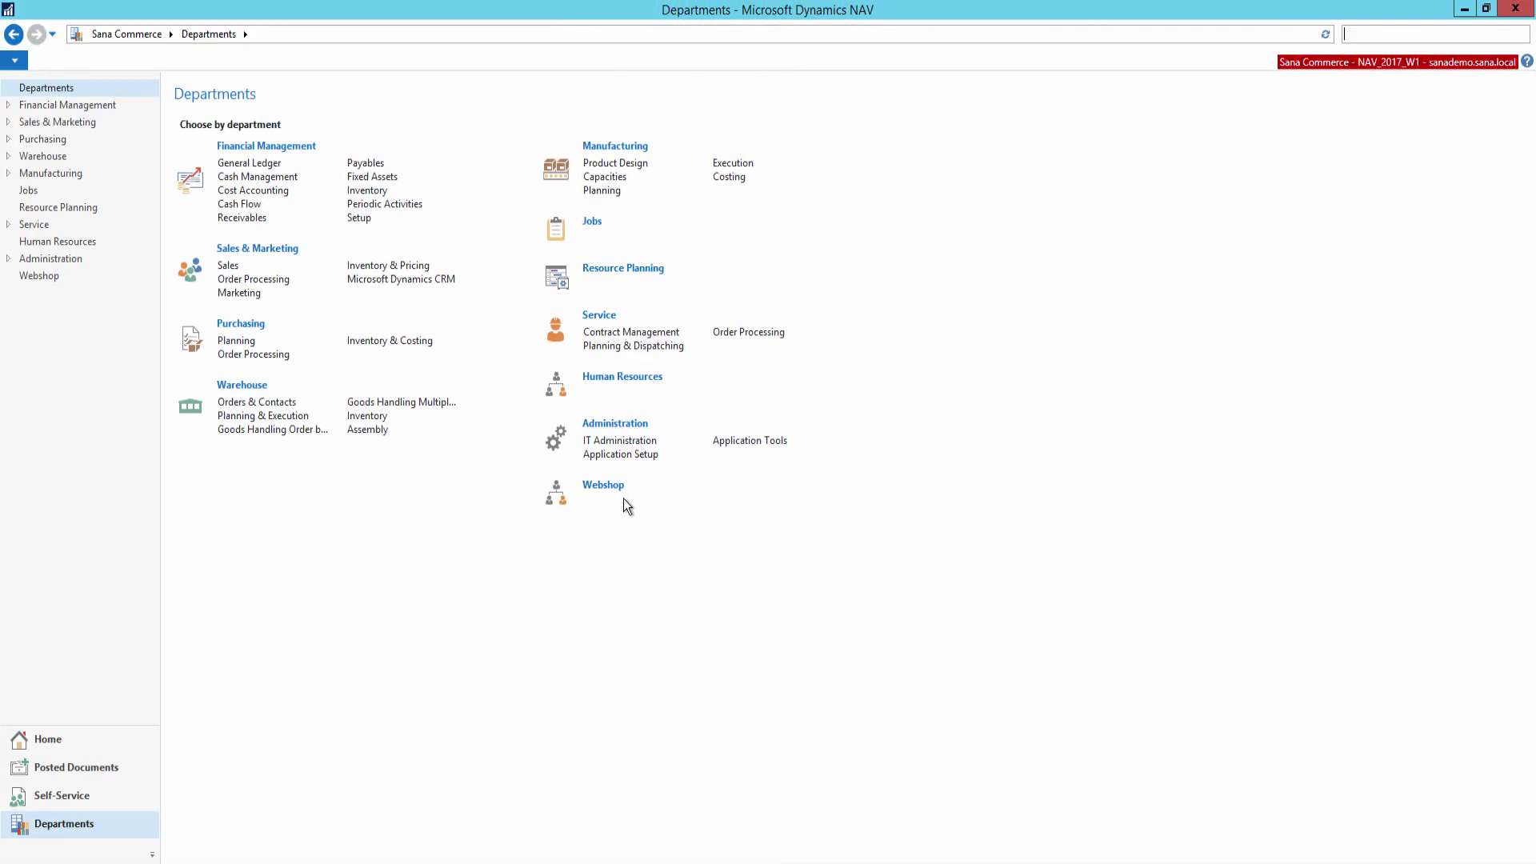
Step: Open the MADDOXNAV webshop card and view its Default Price options, currently Unit Price
left_click(603, 486)
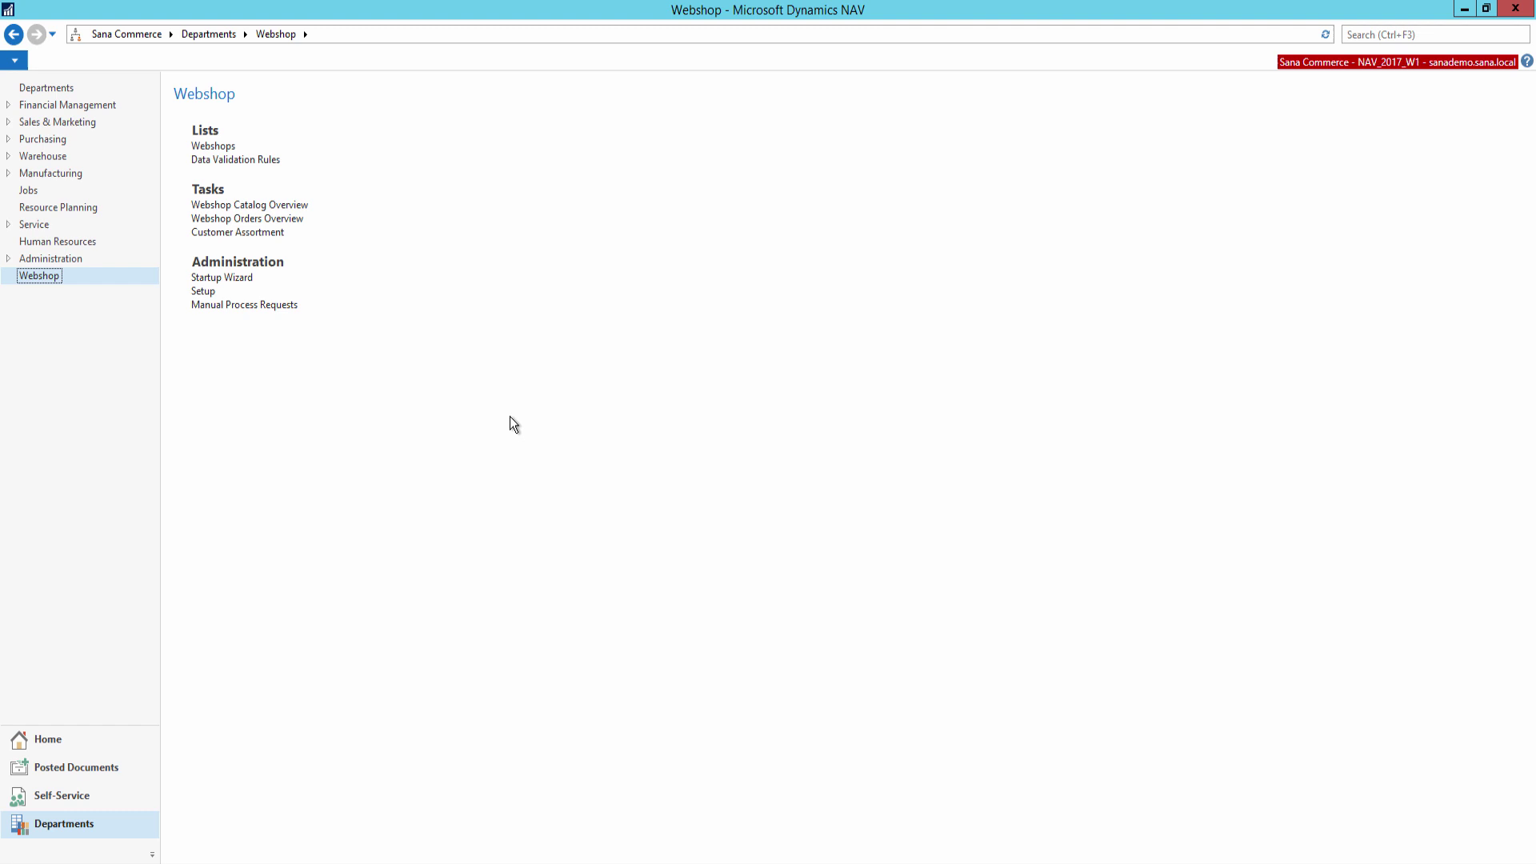
left_click(228, 152)
left_click(219, 272)
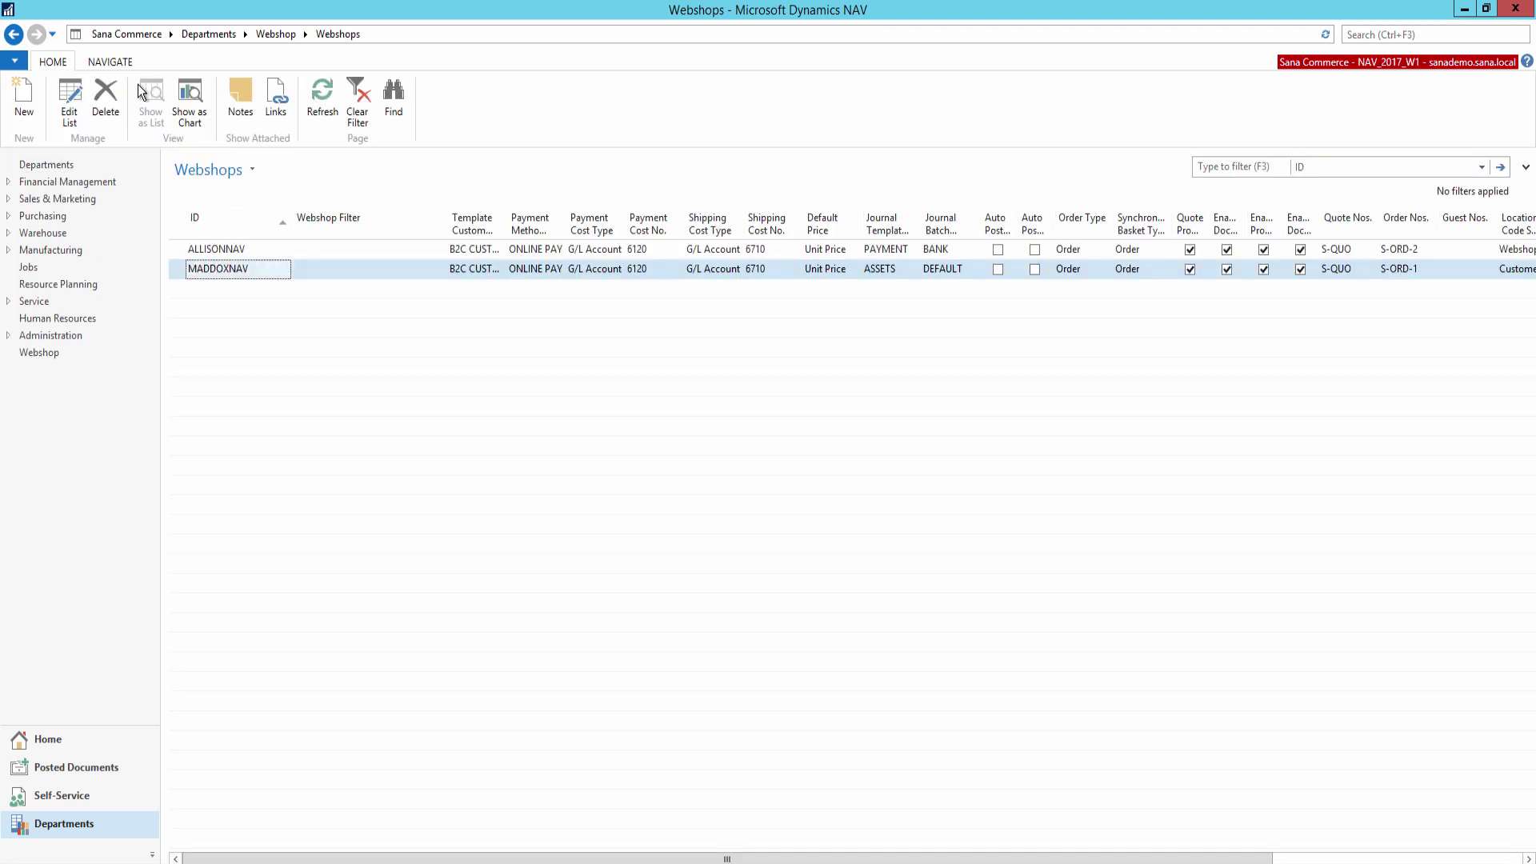
left_click(109, 61)
left_click(24, 98)
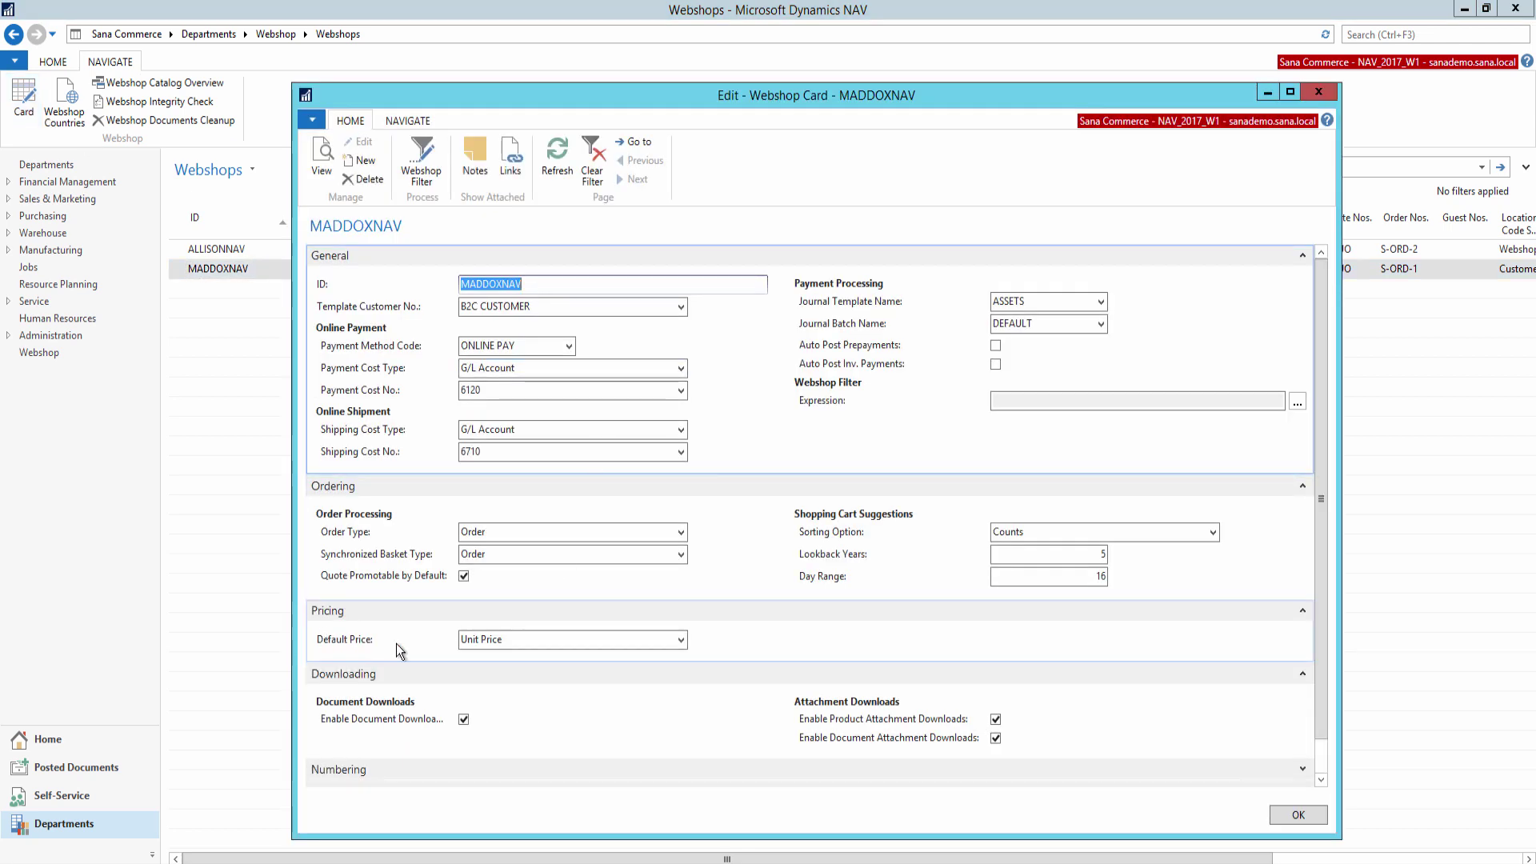
left_click(520, 640)
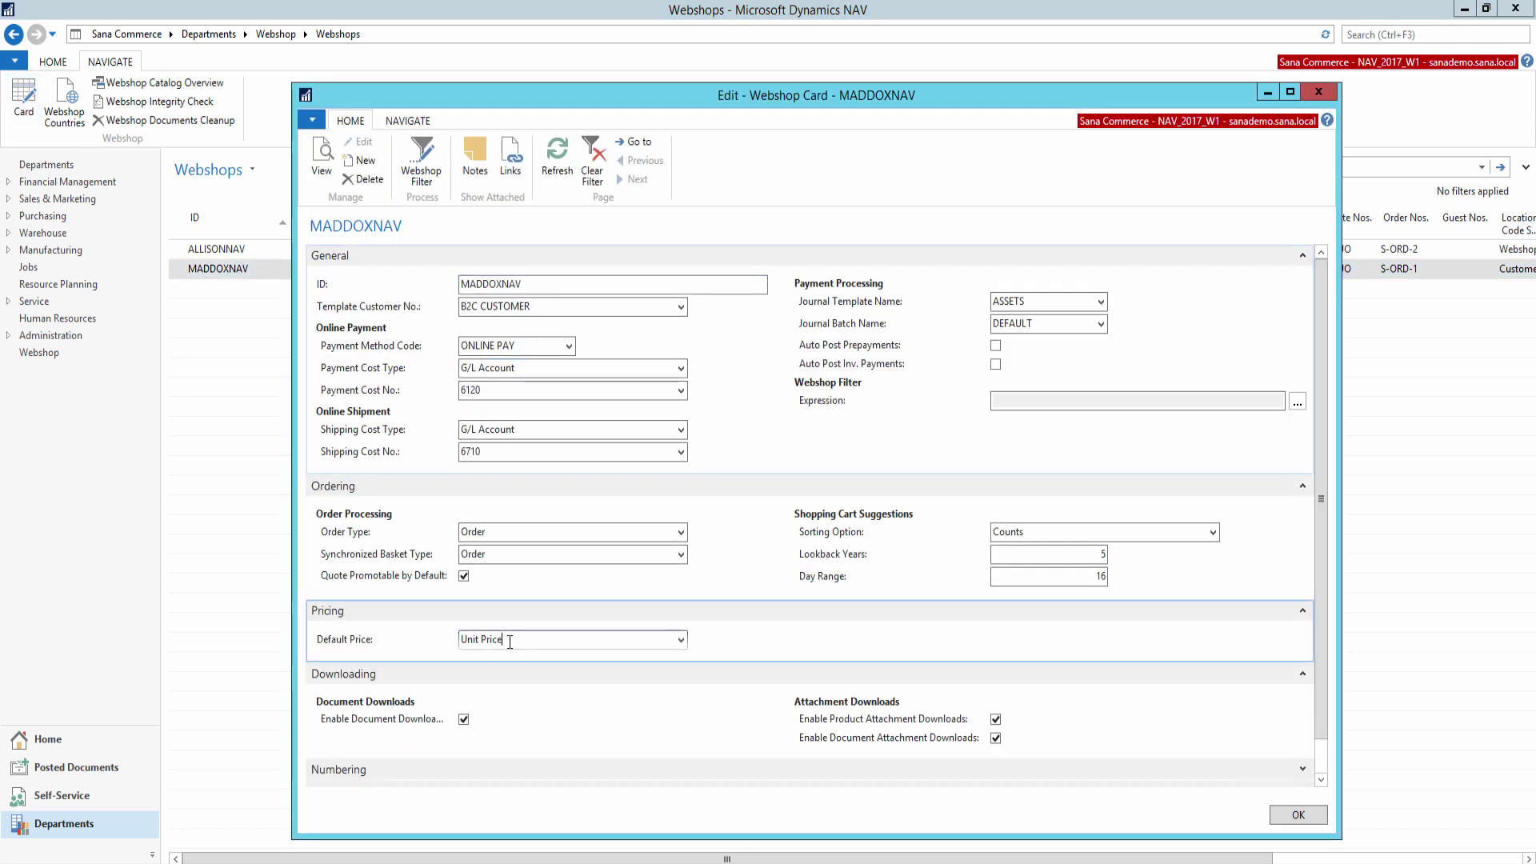
left_click(681, 640)
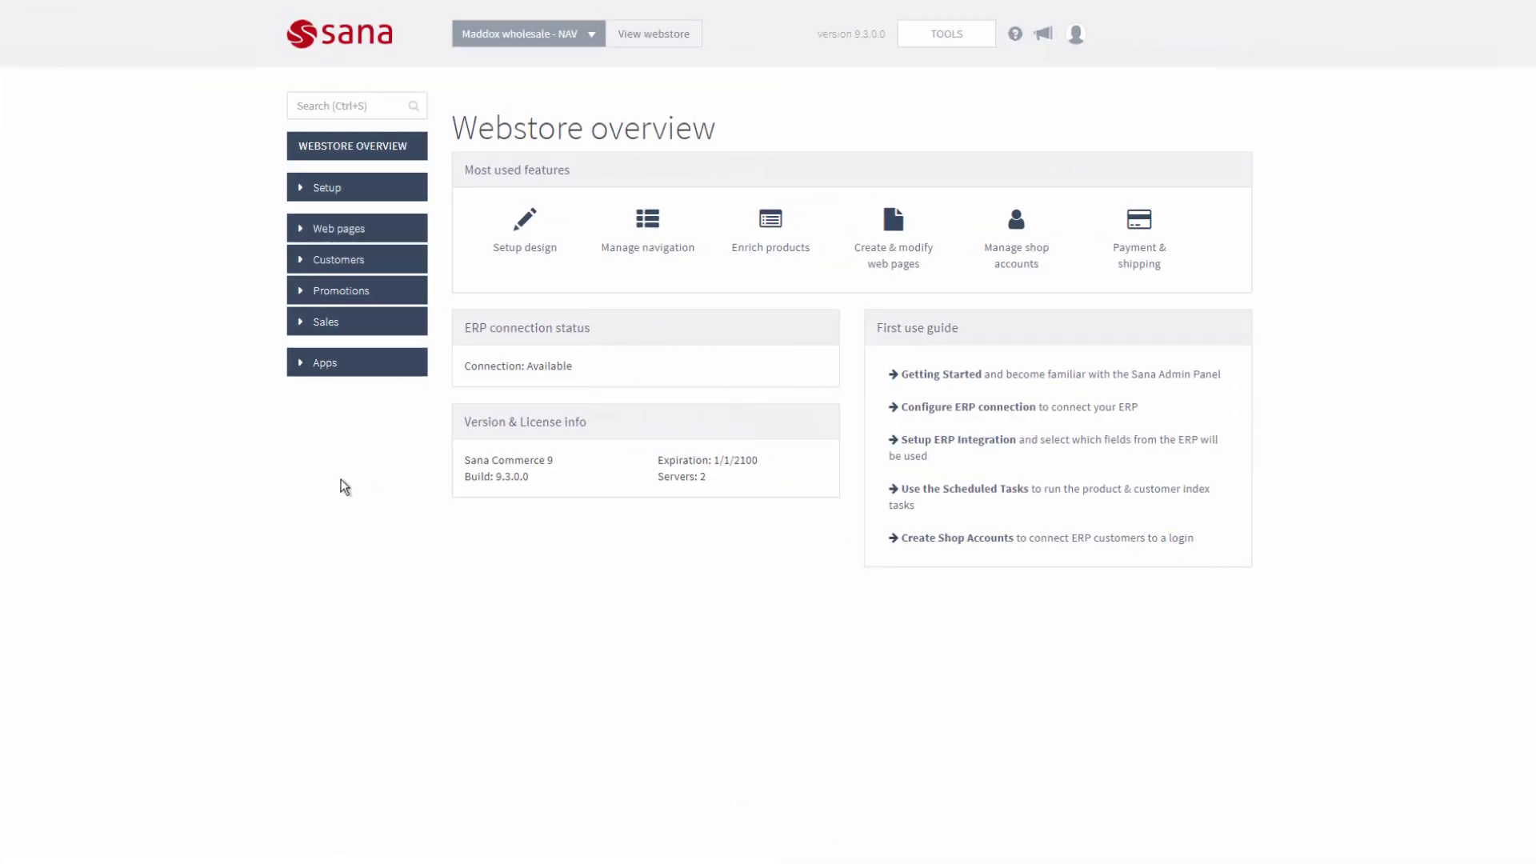
Step: Show the Price presentation options in Sana Admin's Products price settings
left_click(357, 190)
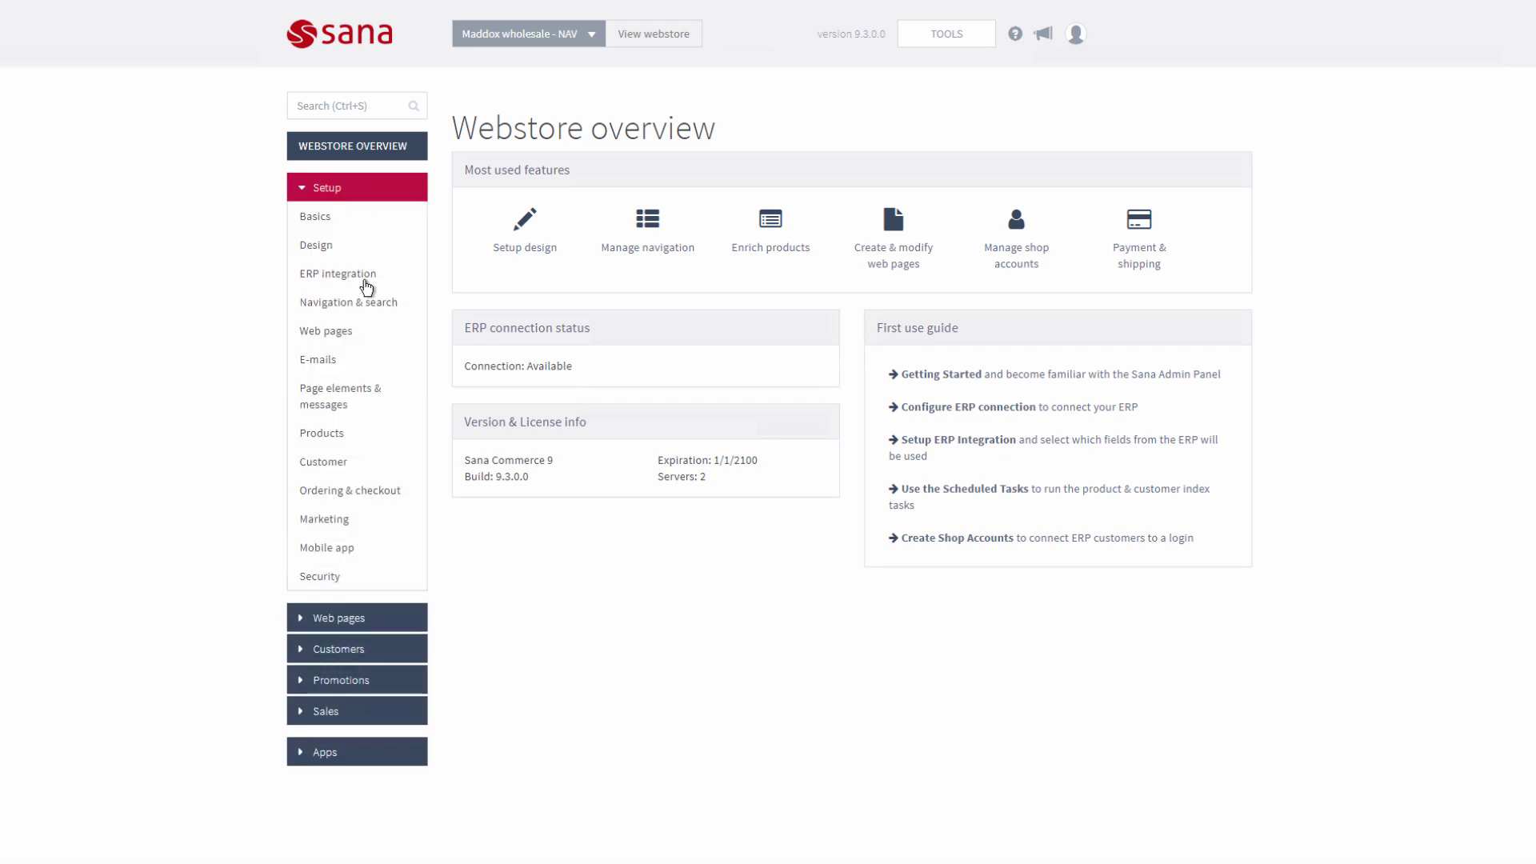
left_click(353, 434)
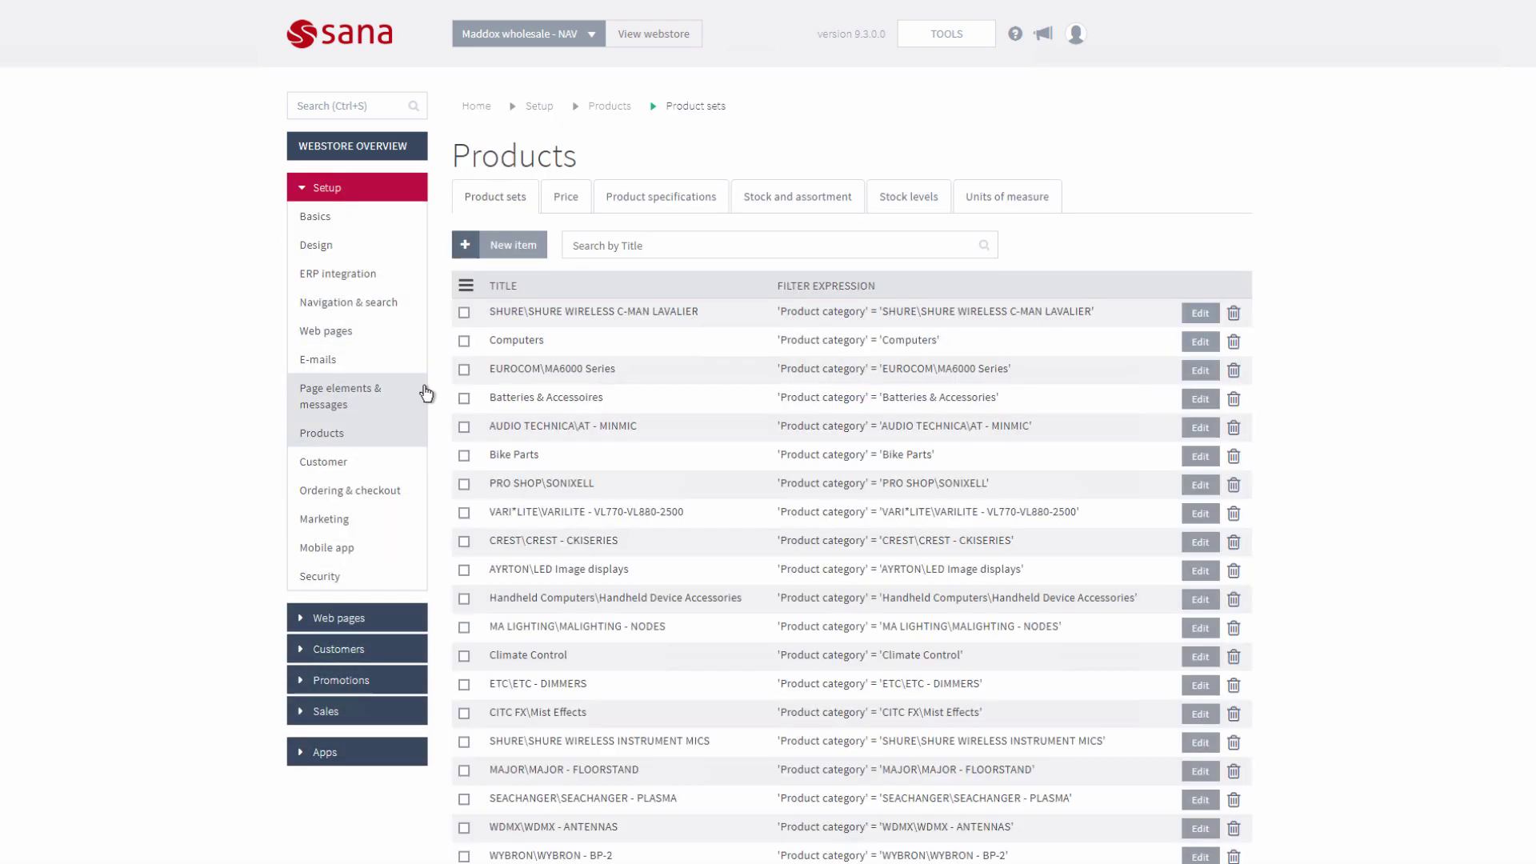
left_click(567, 211)
left_click(779, 272)
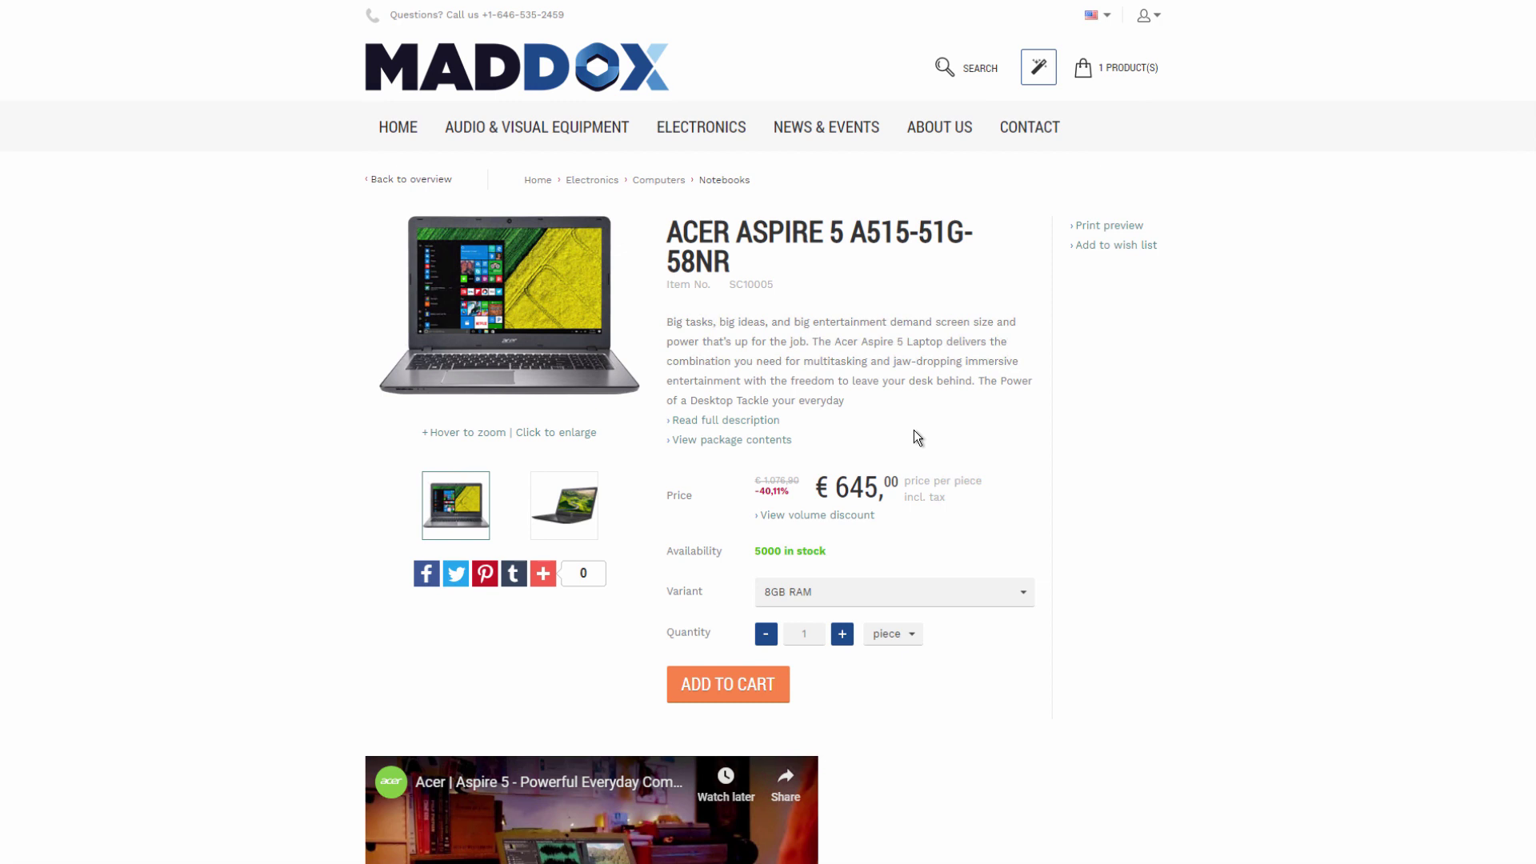
left_click(779, 524)
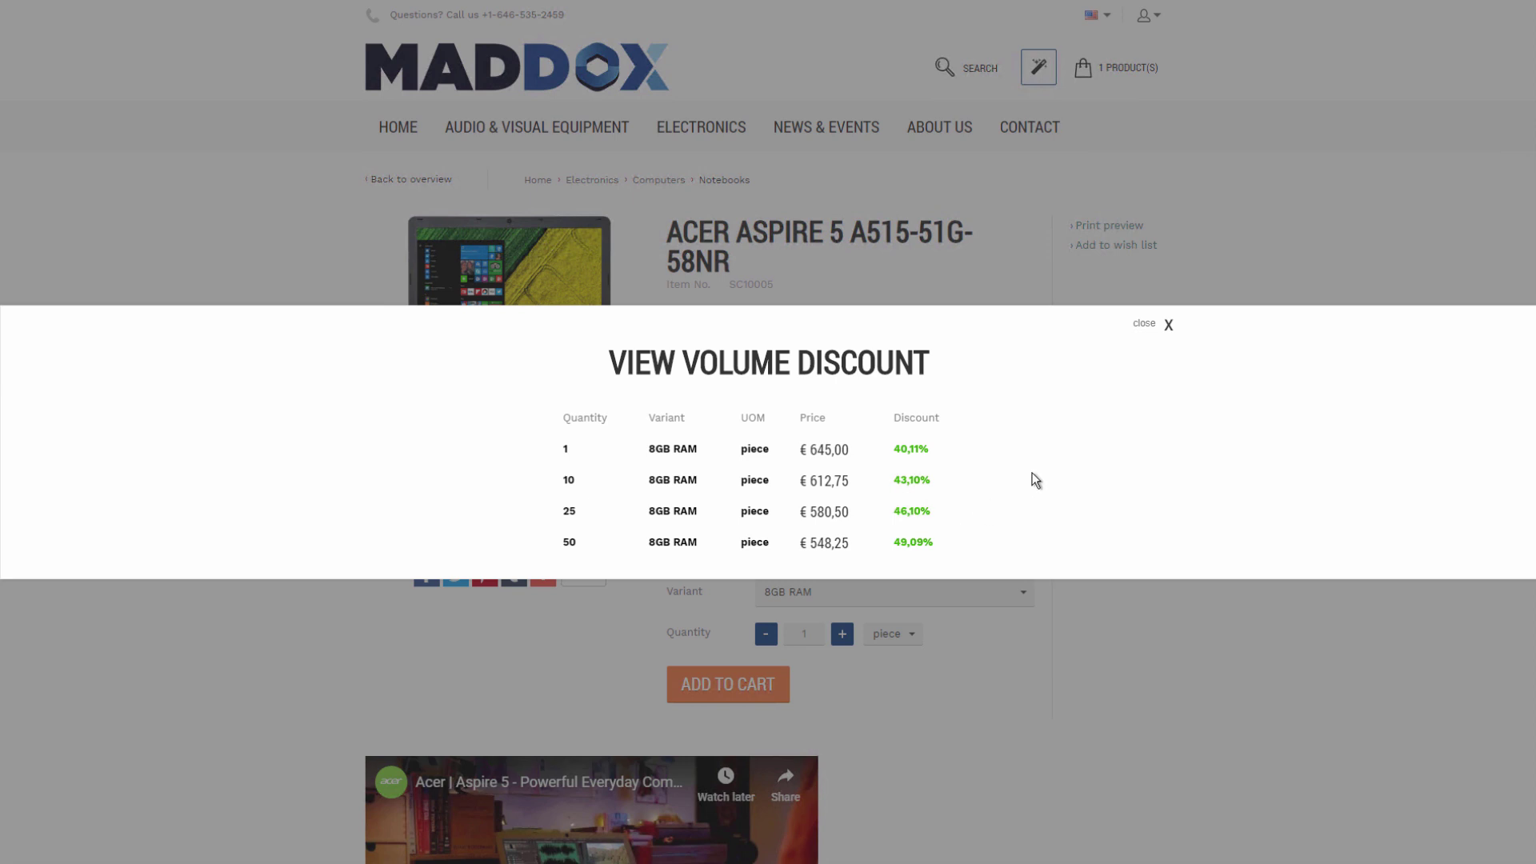
left_click(1143, 325)
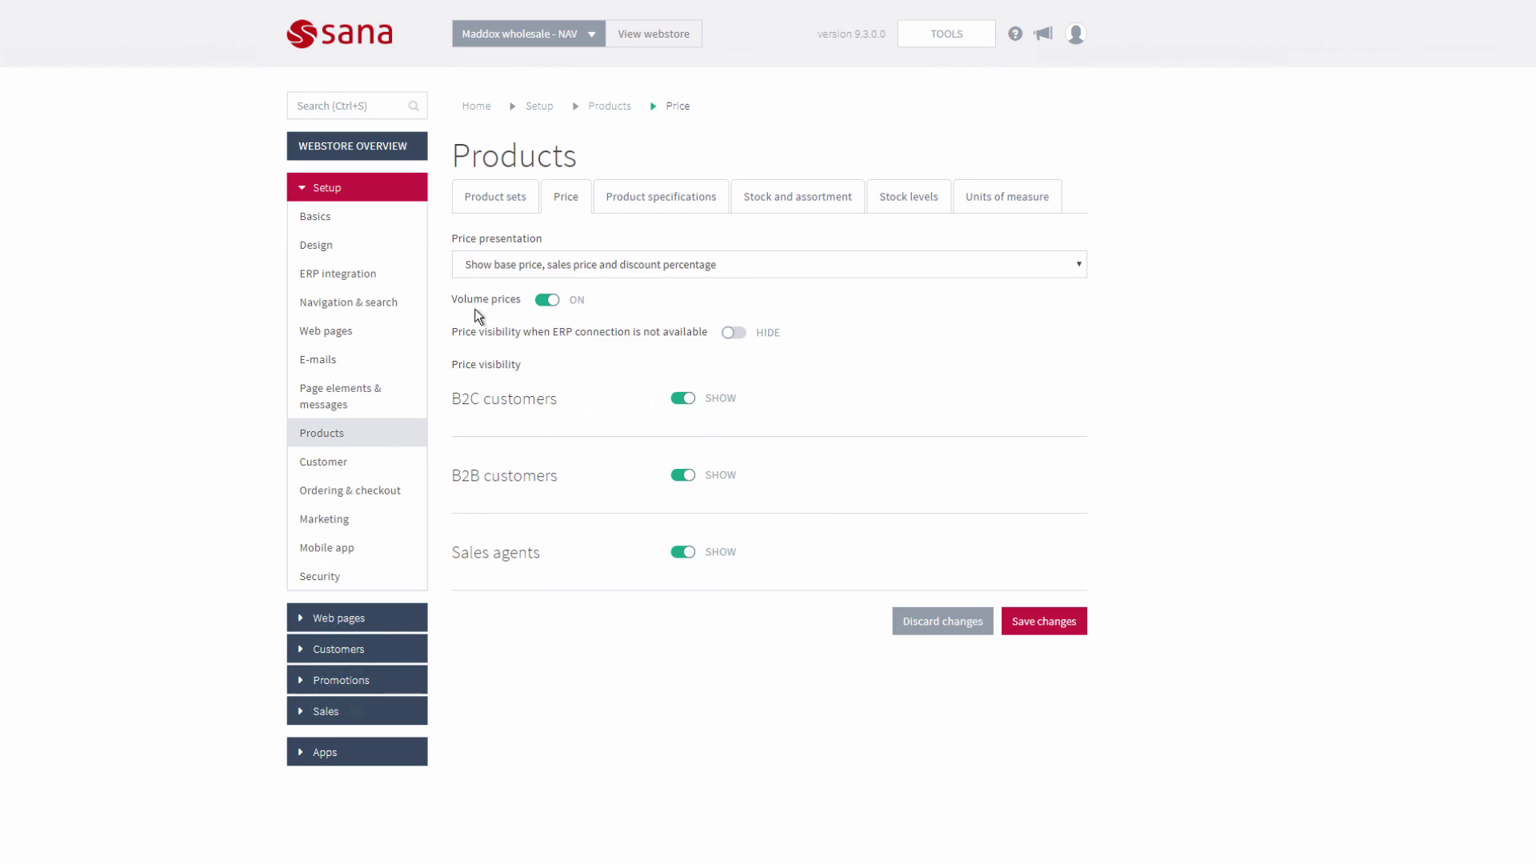
Step: Toggle Volume prices off and on, set B2C customers to Hide, and ERP-unavailable prices to Show
left_click(536, 306)
left_click(563, 309)
left_click(684, 404)
left_click(734, 336)
left_click(784, 270)
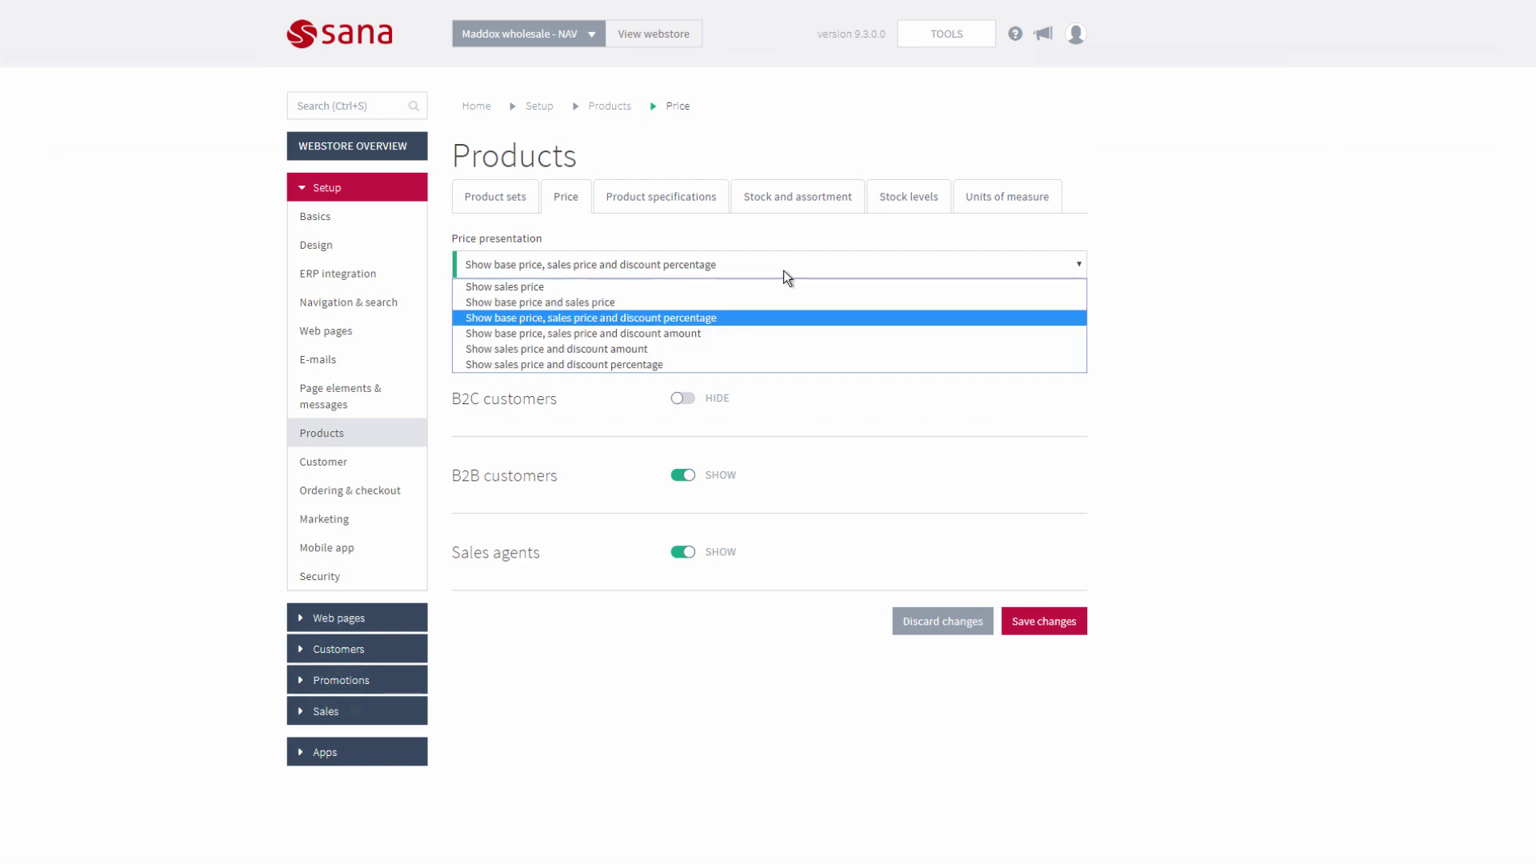
left_click(784, 420)
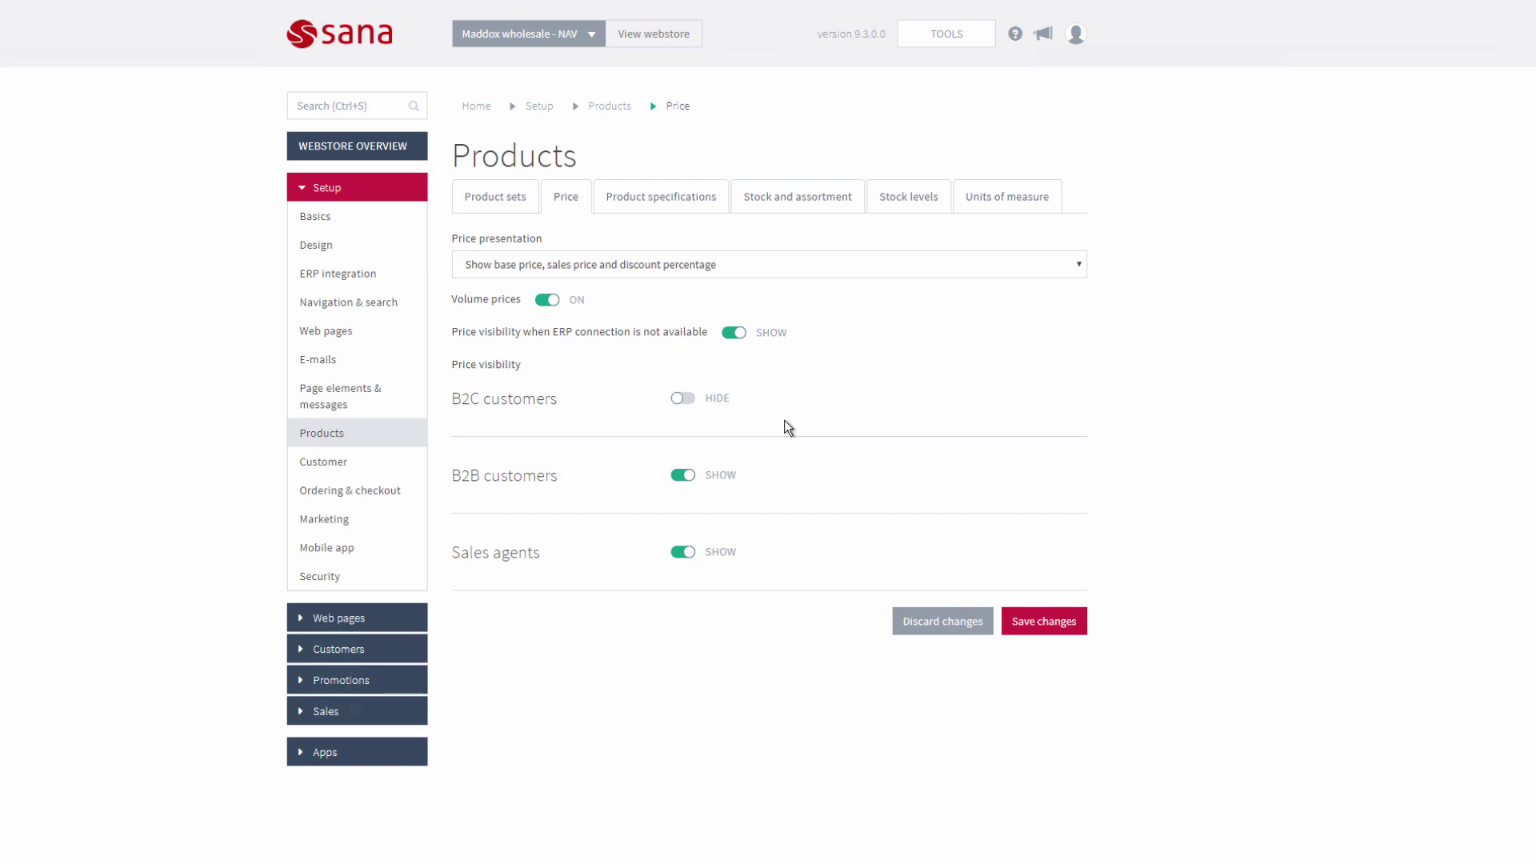